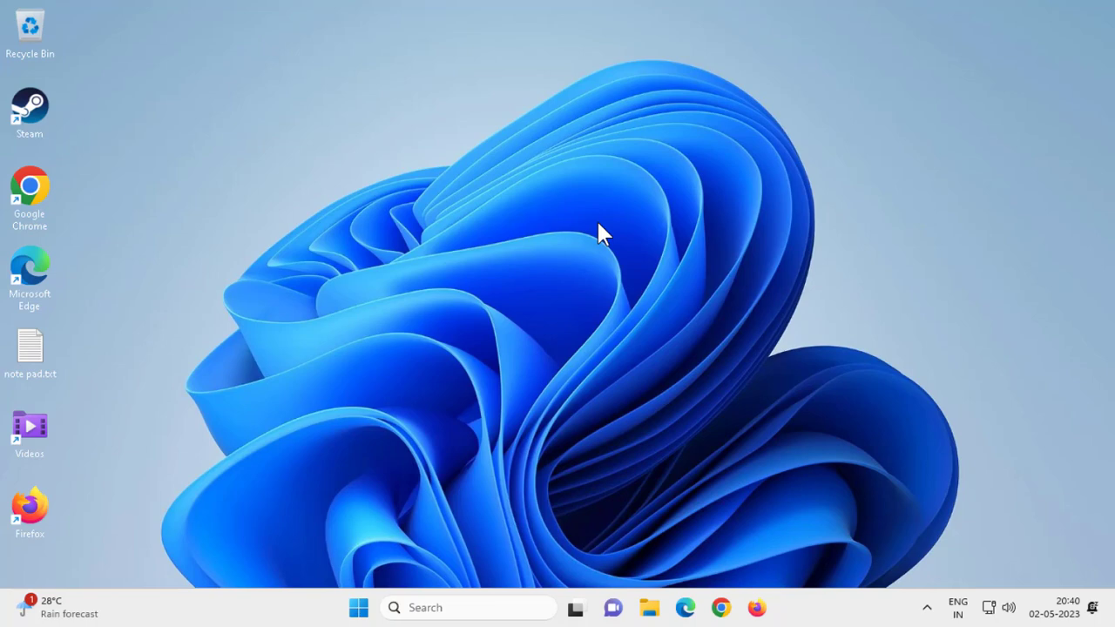
# - Search 'sett', open the Settings app, and go to Bluetooth & devices
pyautogui.click(478, 616)
pyautogui.write('se')
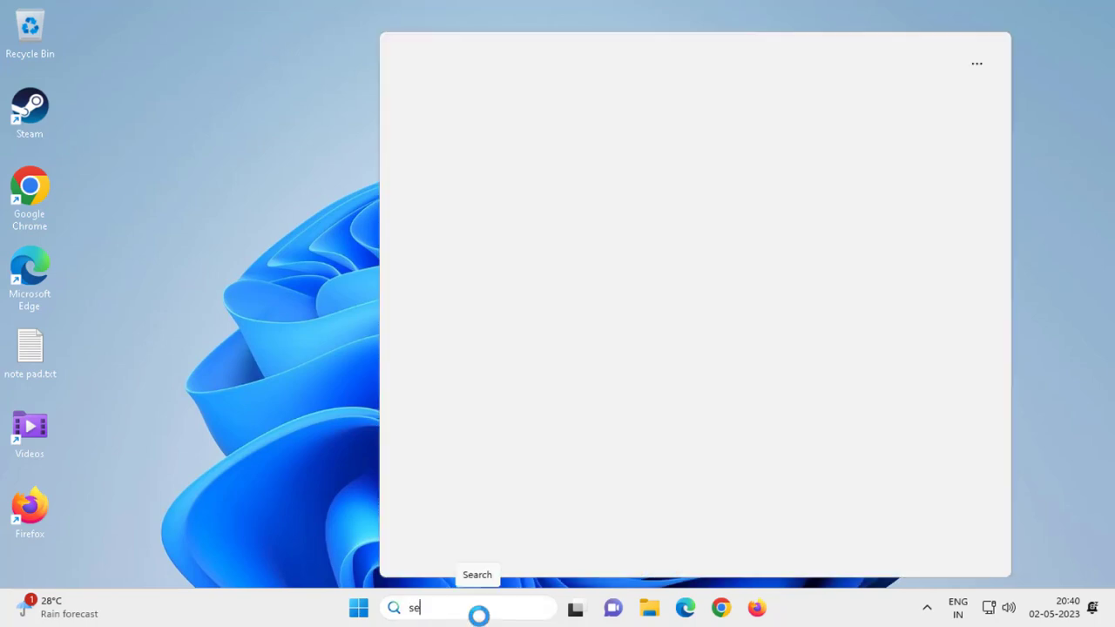
pyautogui.write('tt')
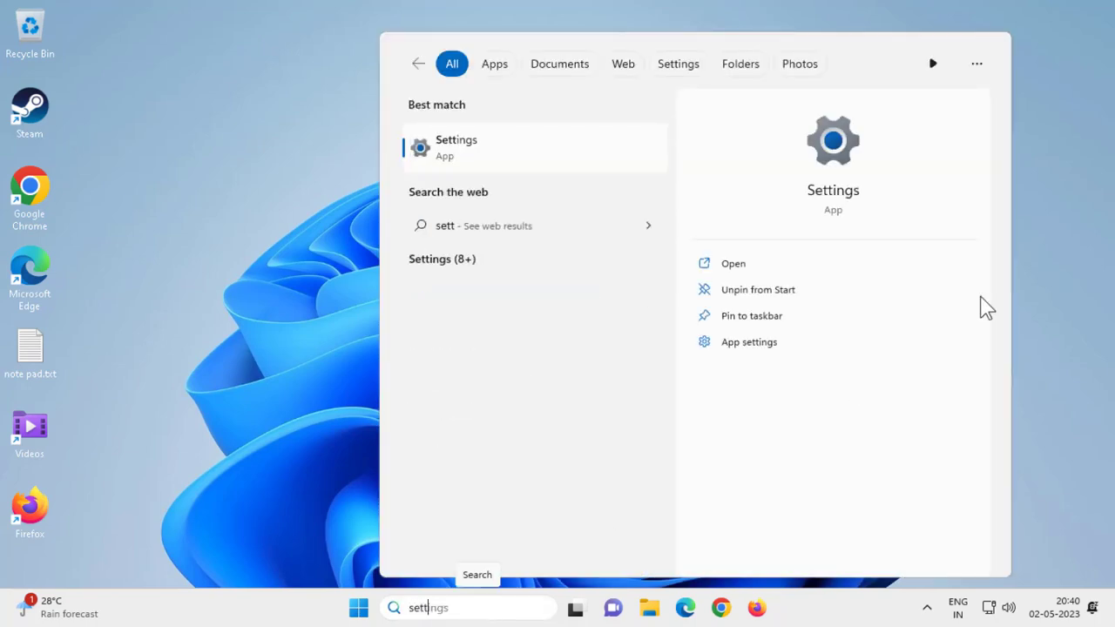
pyautogui.click(702, 265)
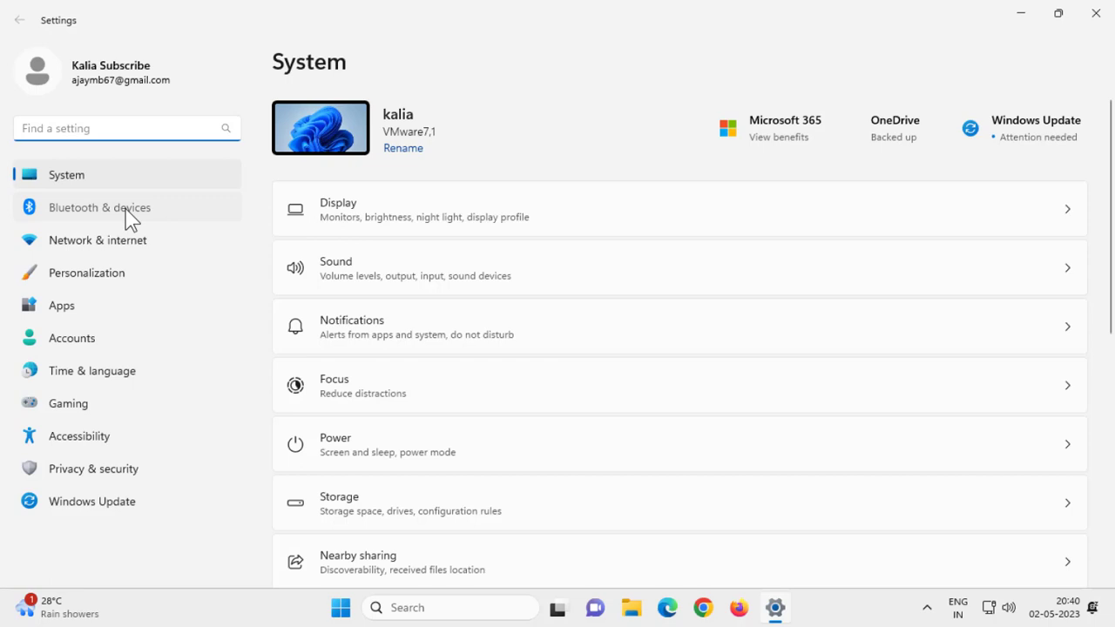
pyautogui.click(129, 213)
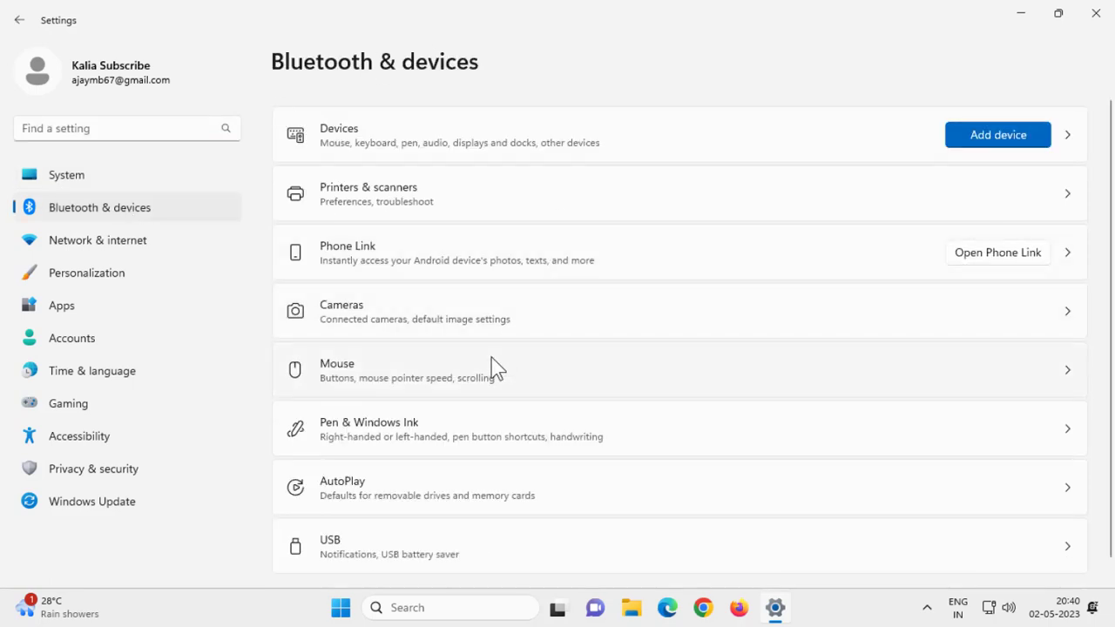
# - List the devices, cancel removing the Microphone, and begin adding a new device
pyautogui.click(427, 146)
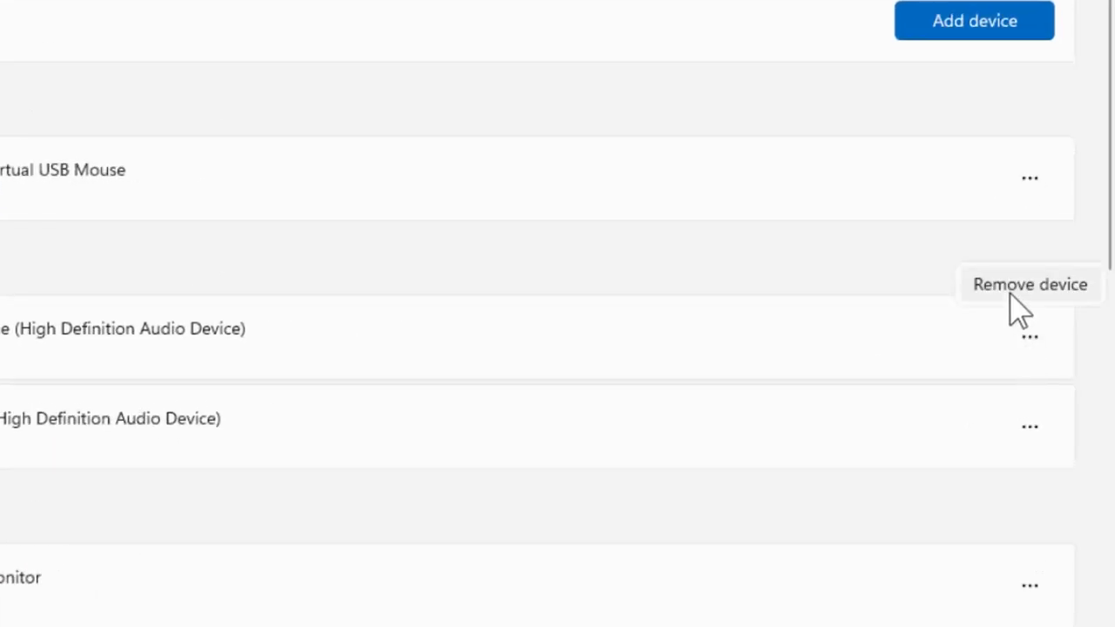
pyautogui.click(1010, 296)
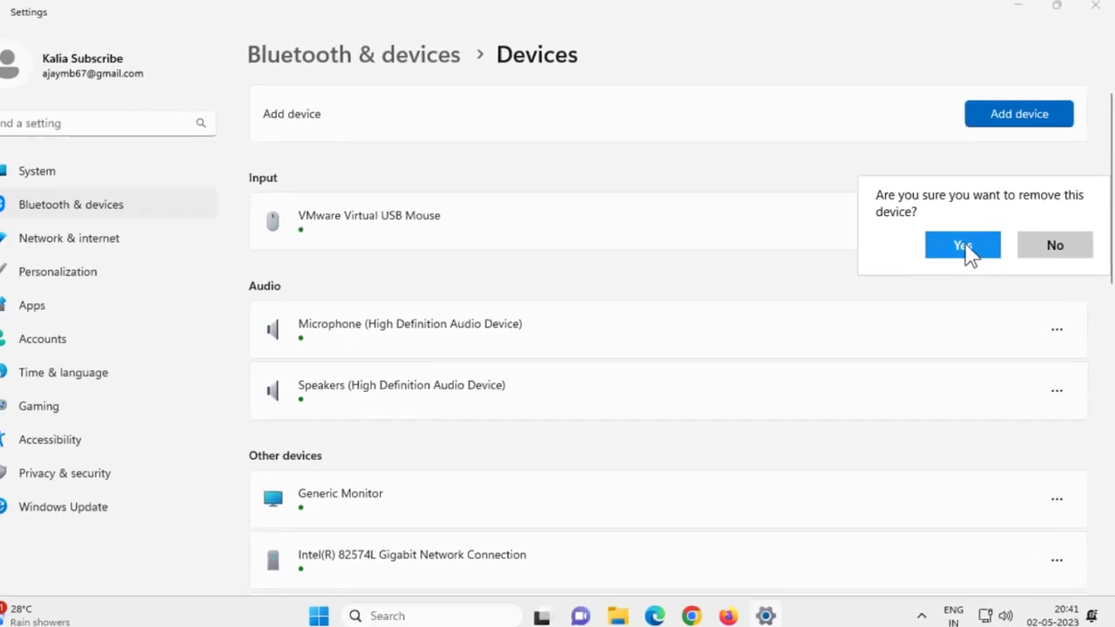
pyautogui.click(1052, 248)
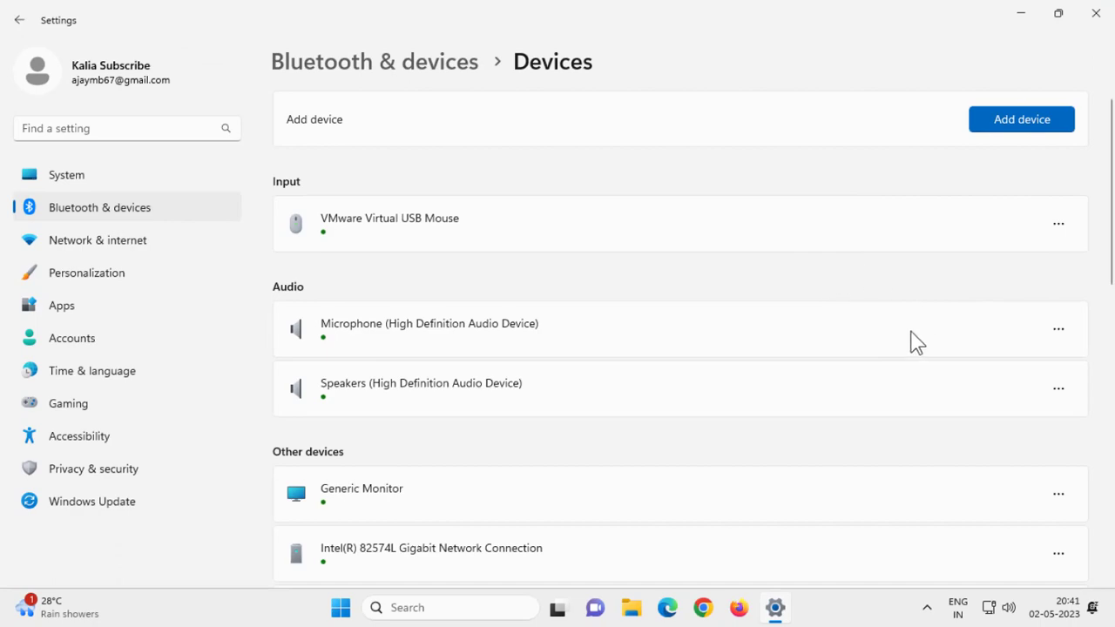
pyautogui.click(1016, 124)
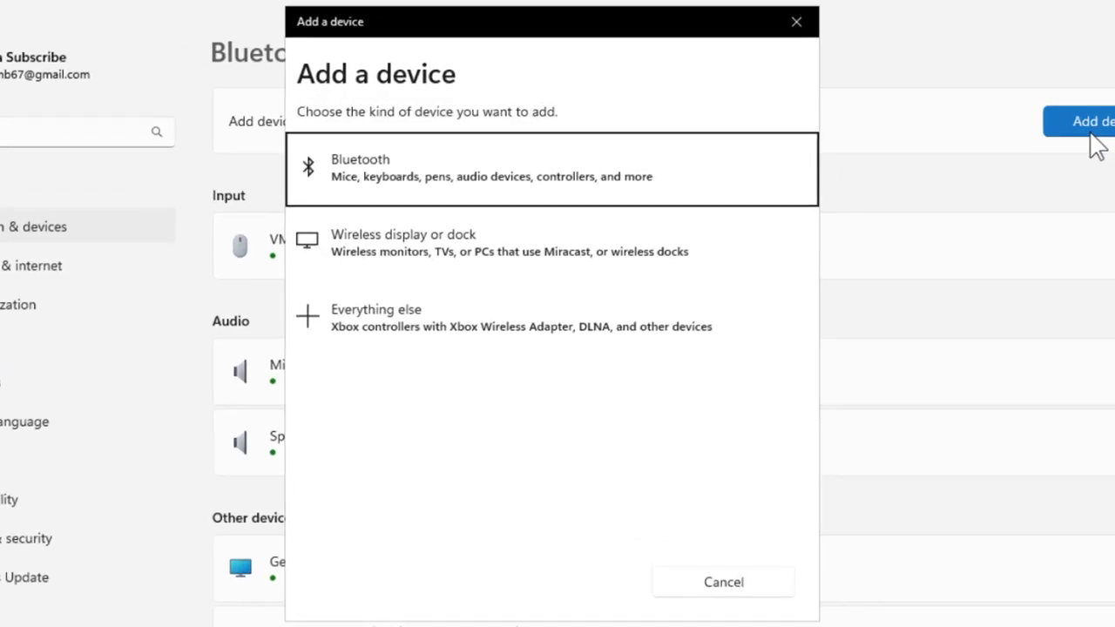
# - Attempt Bluetooth pairing, dismiss the Couldn't connect message, and close Settings
pyautogui.click(688, 180)
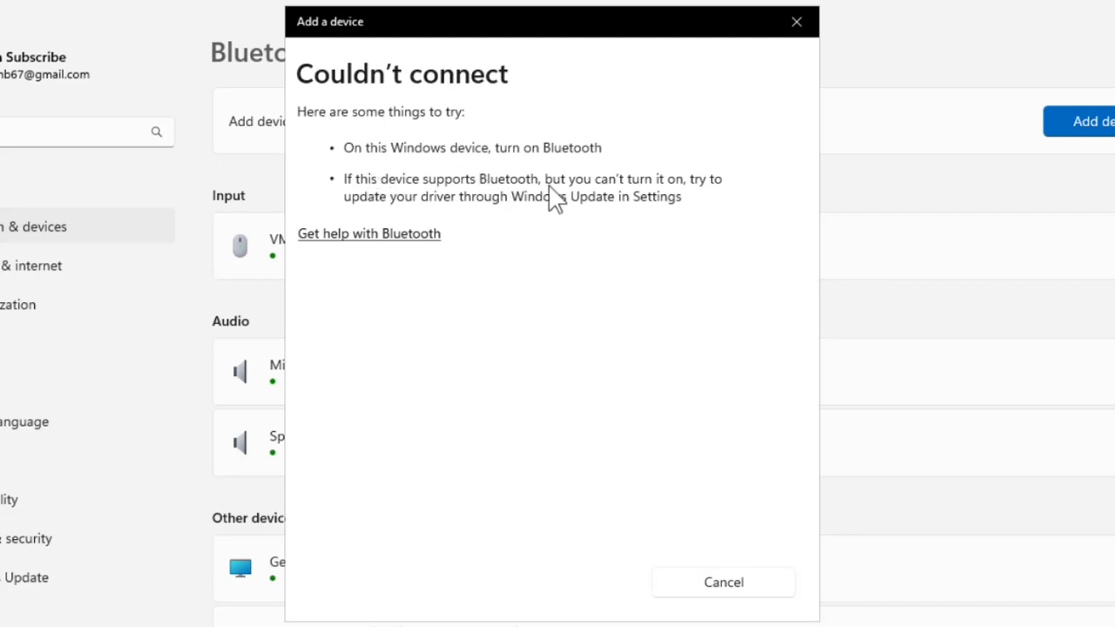
pyautogui.click(796, 21)
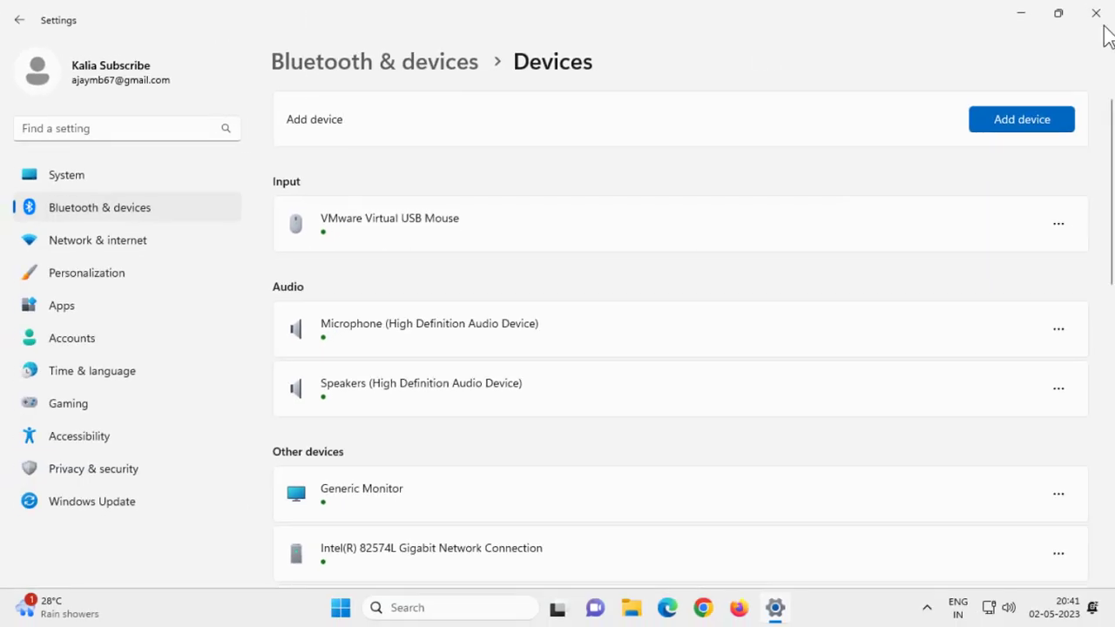
pyautogui.click(1095, 12)
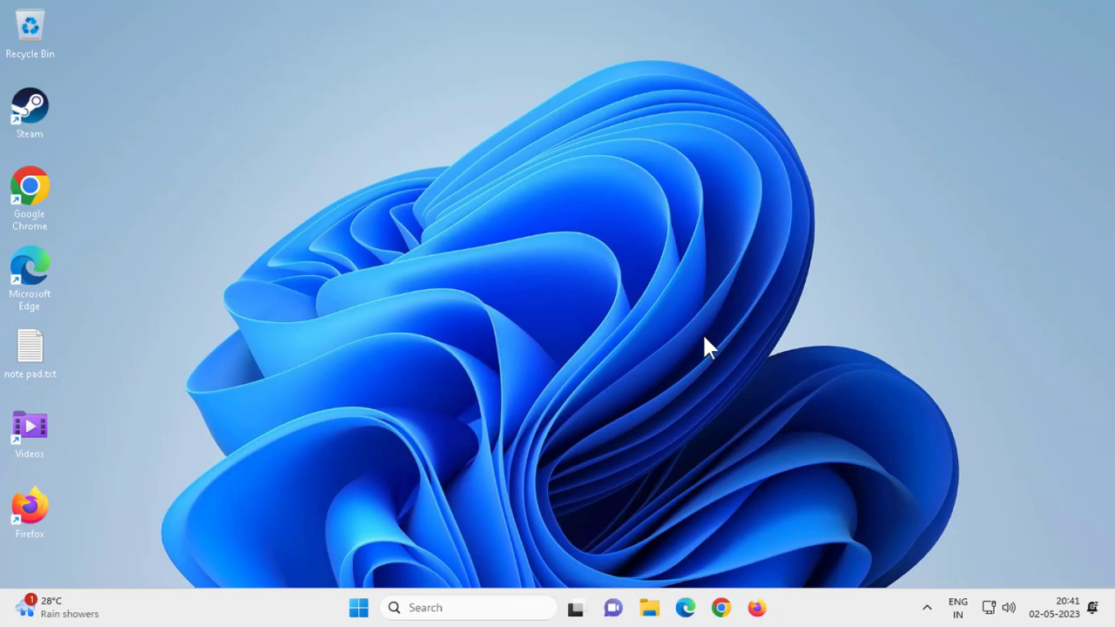
# - Search 'tro' and open the Troubleshoot settings page from the results
pyautogui.click(457, 609)
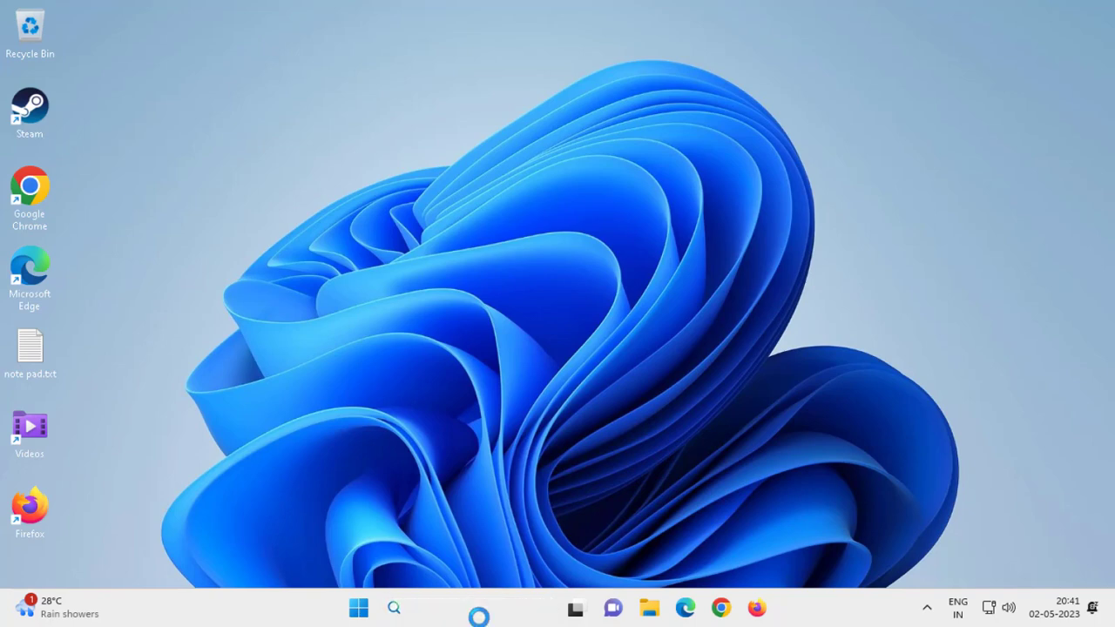
pyautogui.write('tro')
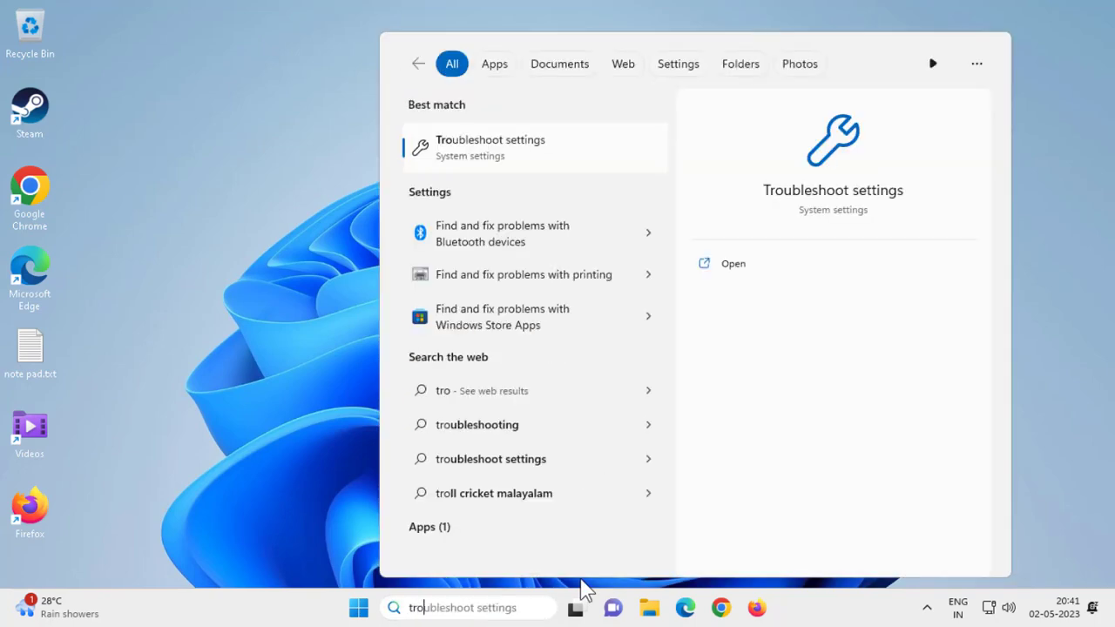
pyautogui.click(732, 265)
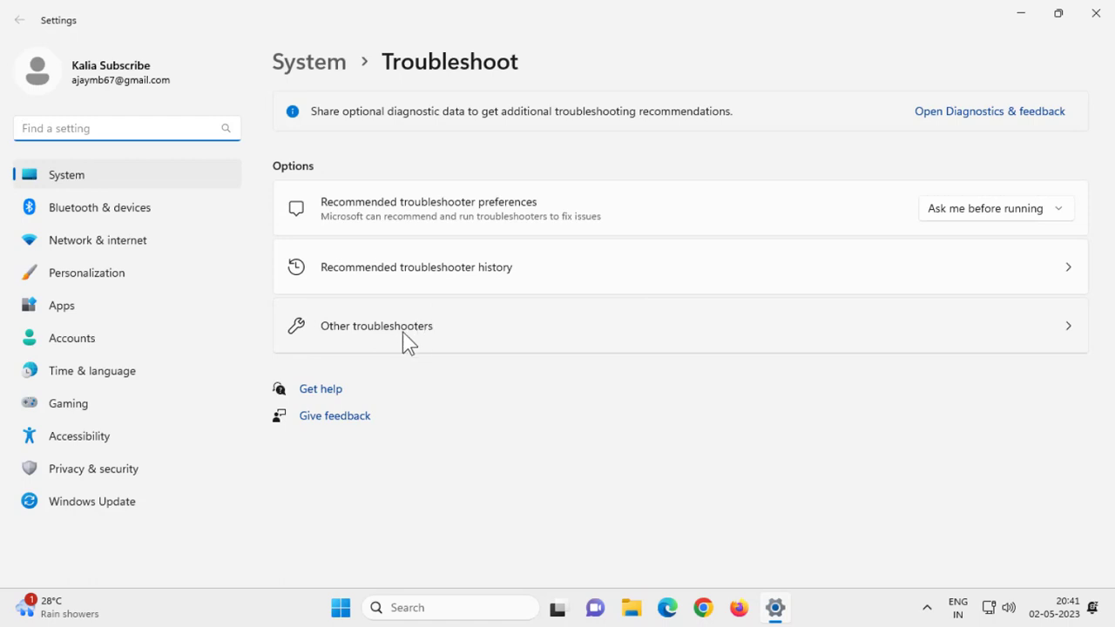
# - Run the Bluetooth troubleshooter from Other troubleshooters, answer Yes, then close it and Settings
pyautogui.click(390, 339)
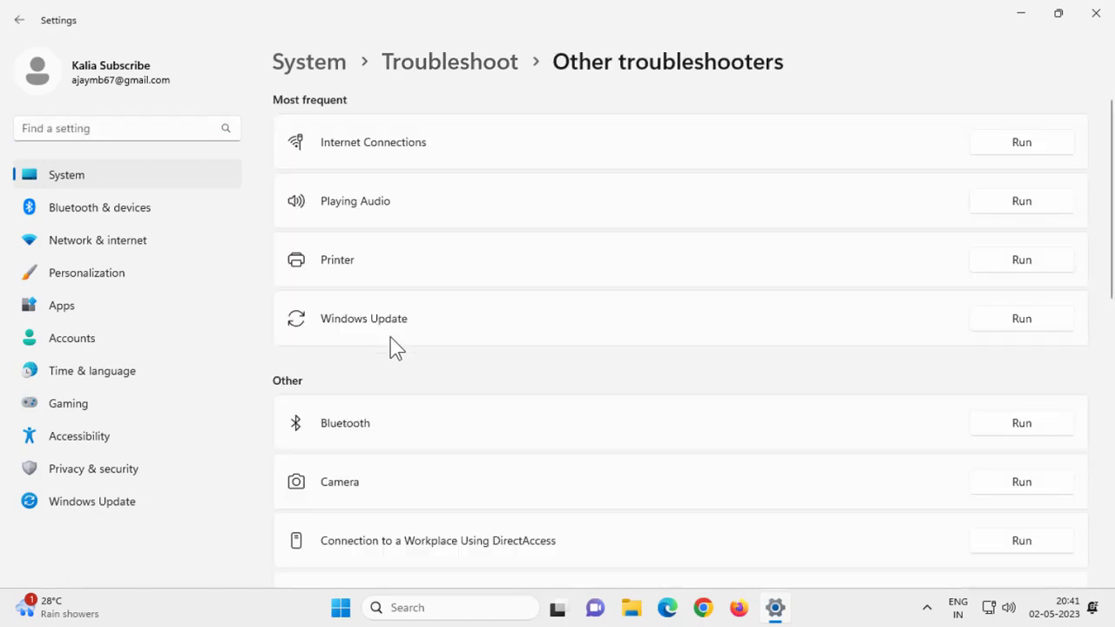
pyautogui.click(1012, 429)
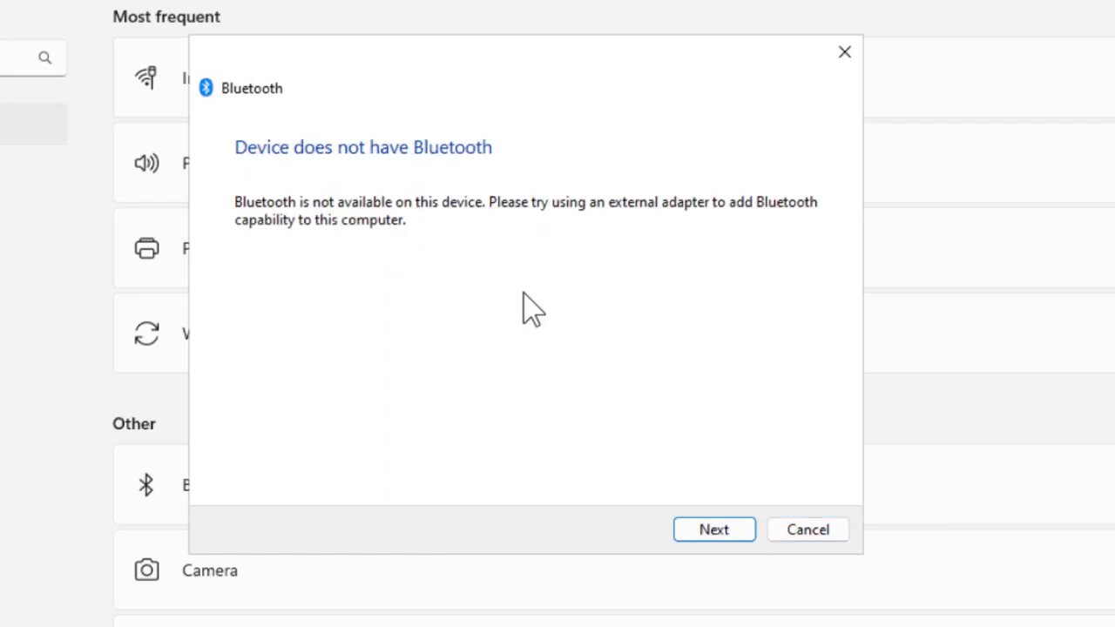
pyautogui.click(722, 532)
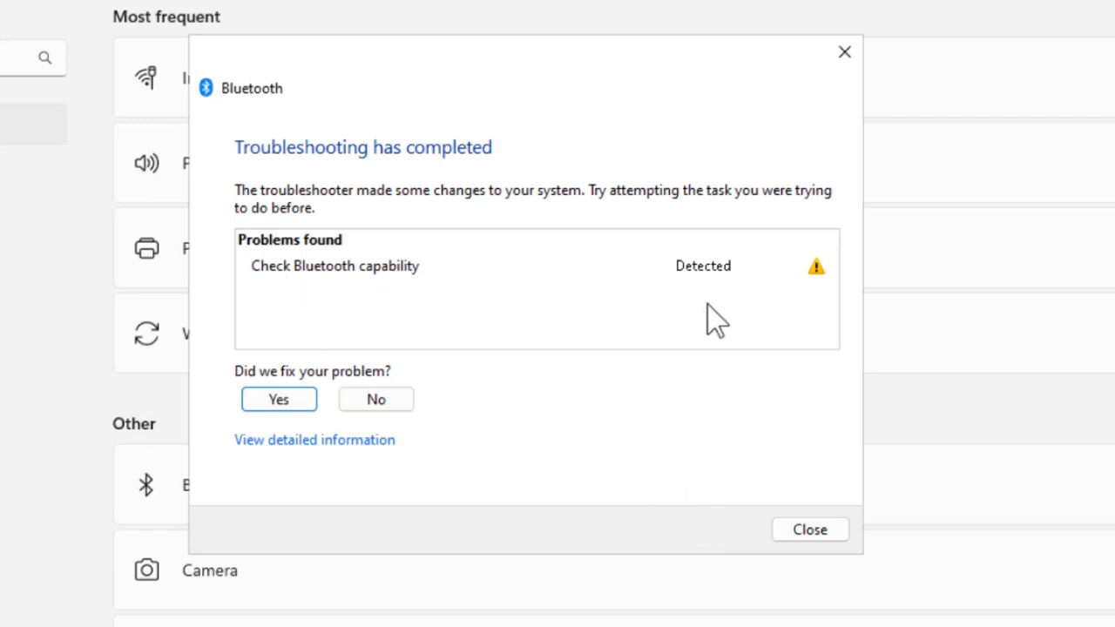
pyautogui.click(314, 400)
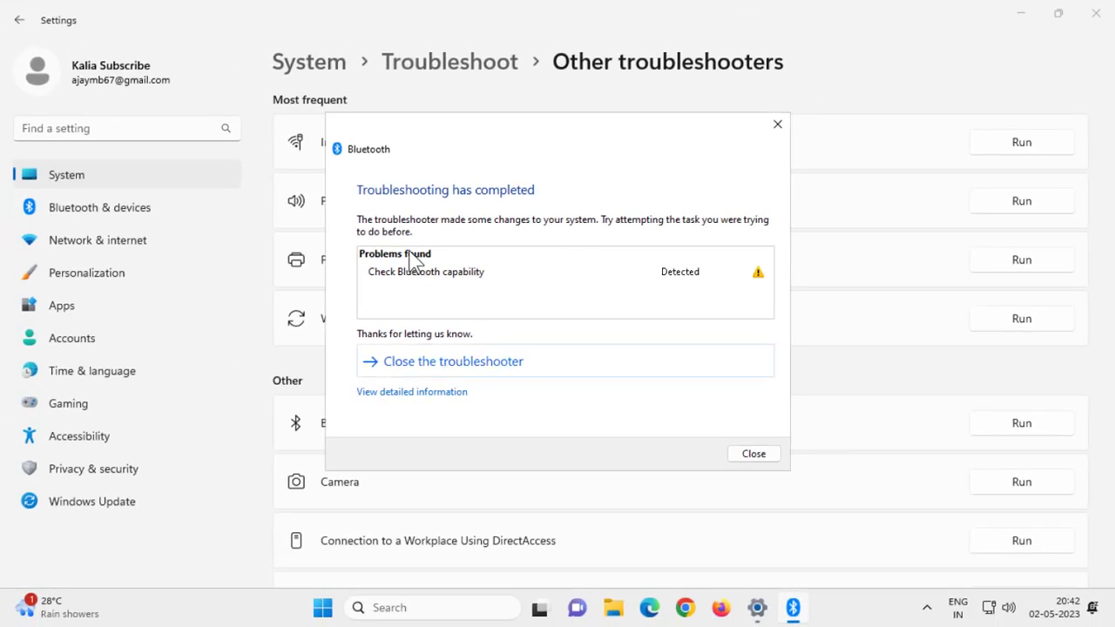
pyautogui.click(438, 364)
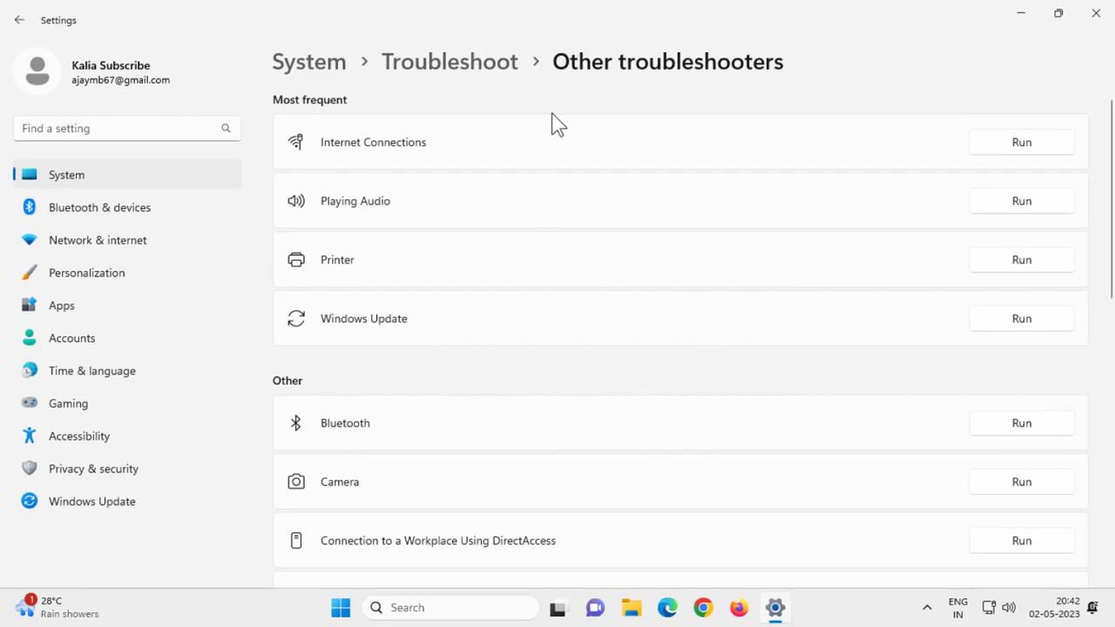
pyautogui.click(1095, 14)
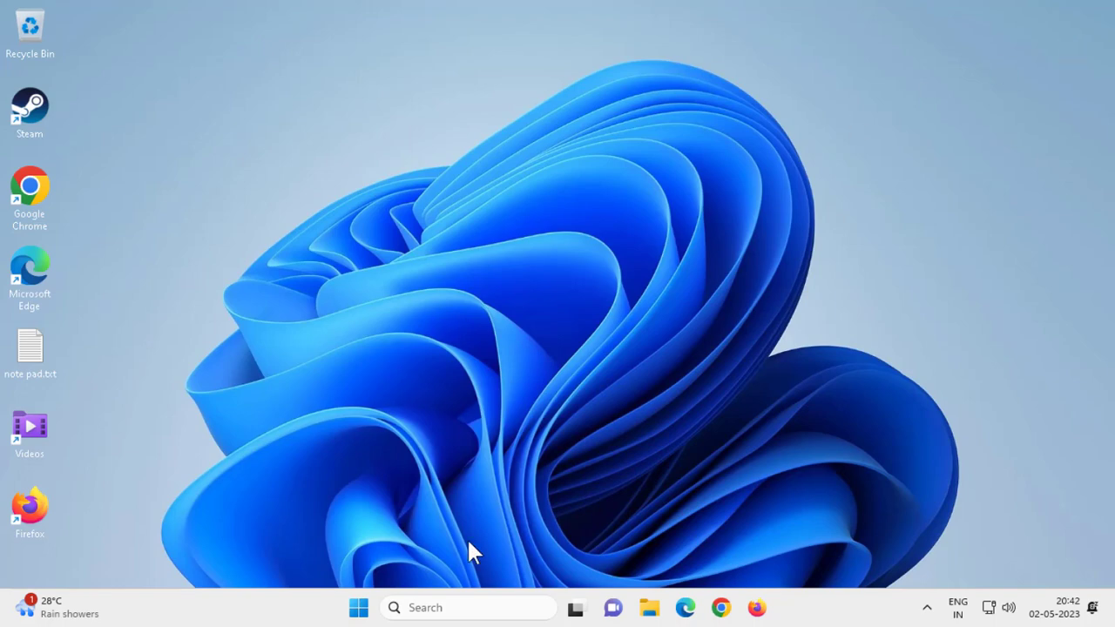
# - Search 'servi', launch the Services console, and select a service in the list
pyautogui.click(459, 608)
pyautogui.write('servi')
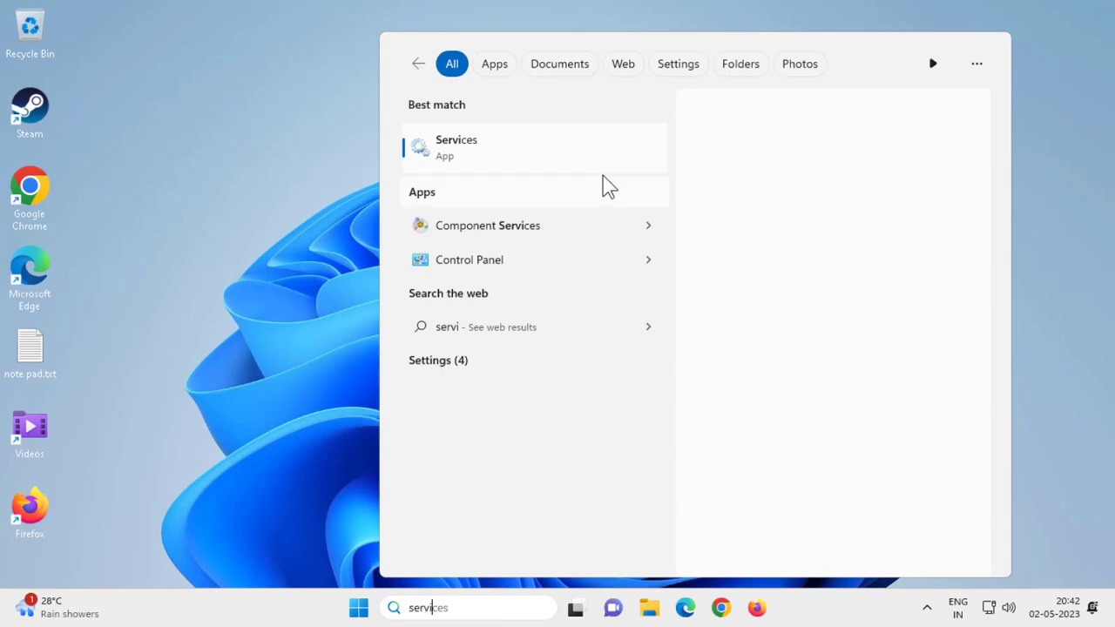
pyautogui.click(574, 157)
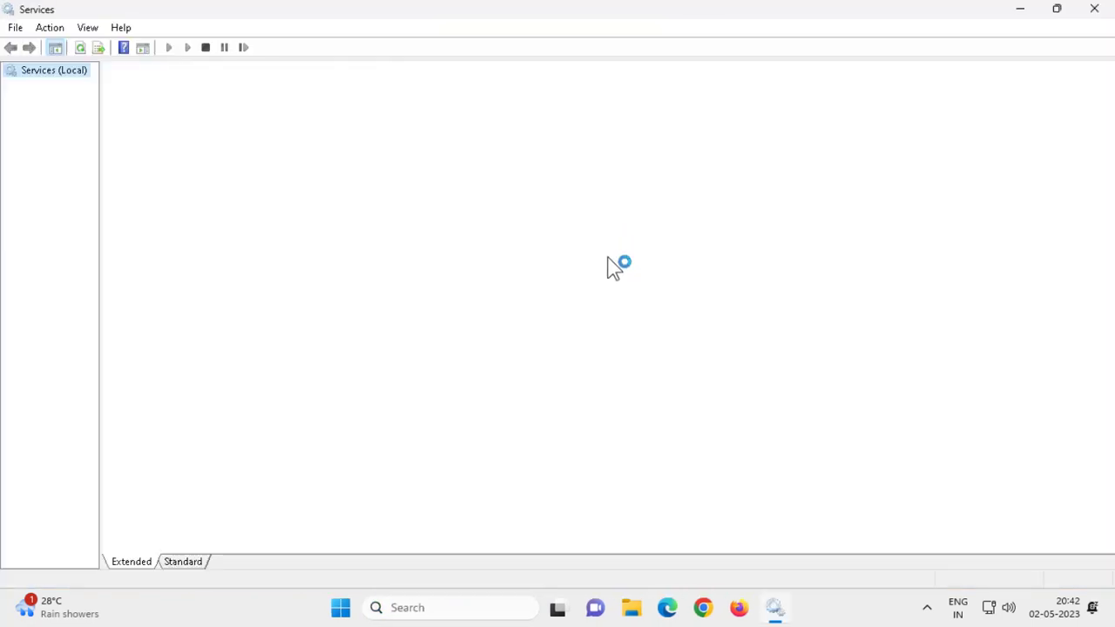
pyautogui.click(431, 255)
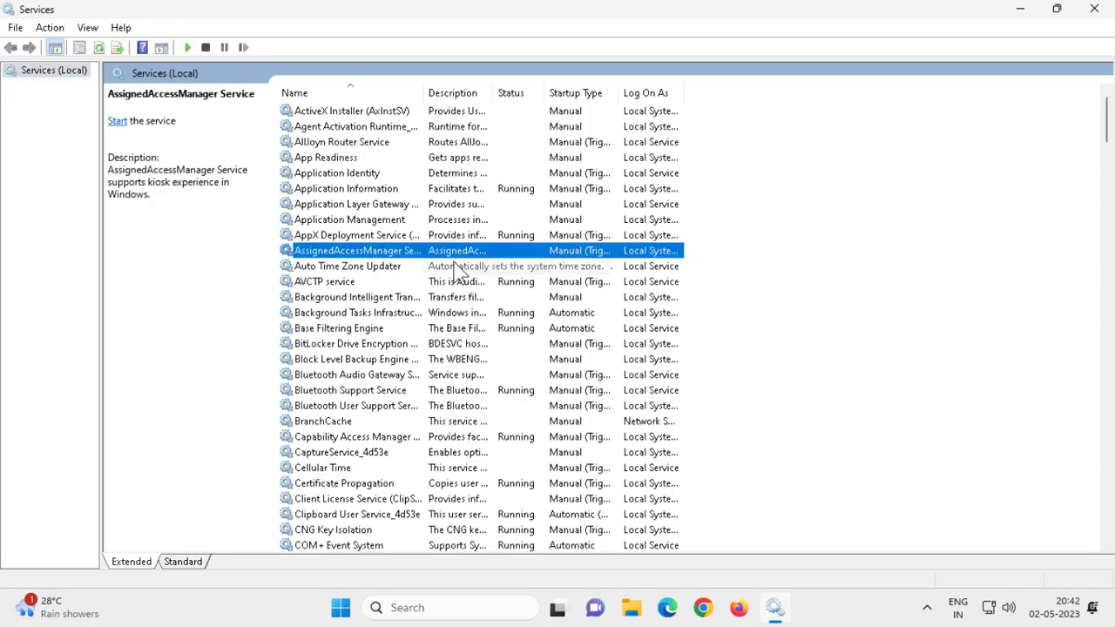
# - Set Bluetooth Support Service to Automatic startup, stop and restart it, and apply
pyautogui.press('Down')
pyautogui.press('Down')
pyautogui.press('Down')
pyautogui.press('Down')
pyautogui.press('Down')
pyautogui.press('Down')
pyautogui.press('Down')
pyautogui.press('Down')
pyautogui.press('Down')
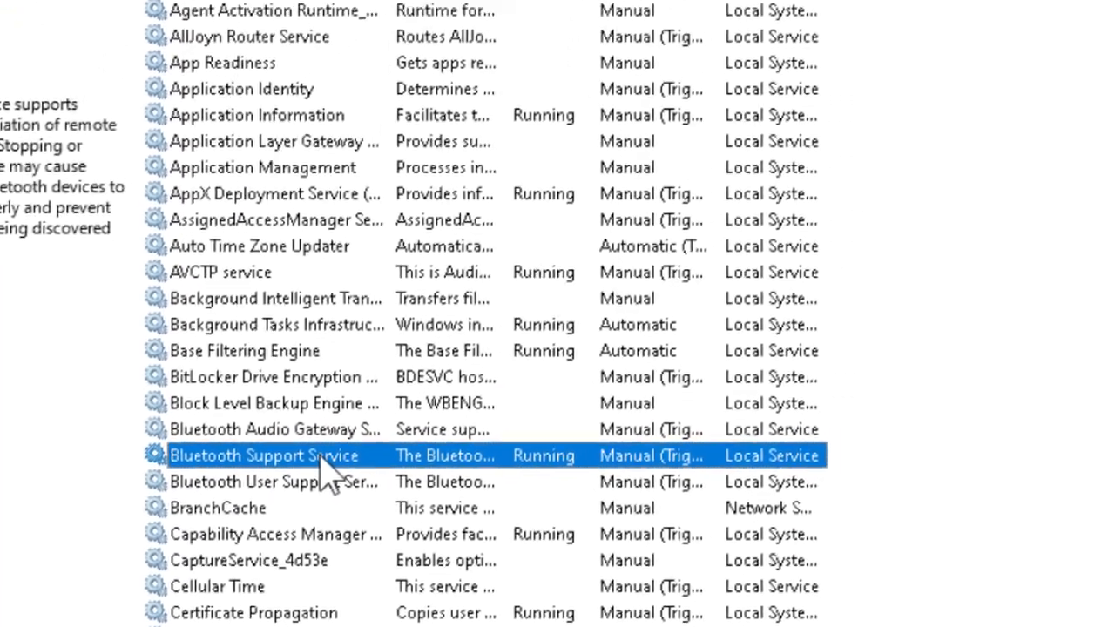
pyautogui.doubleClick(321, 461)
pyautogui.click(508, 303)
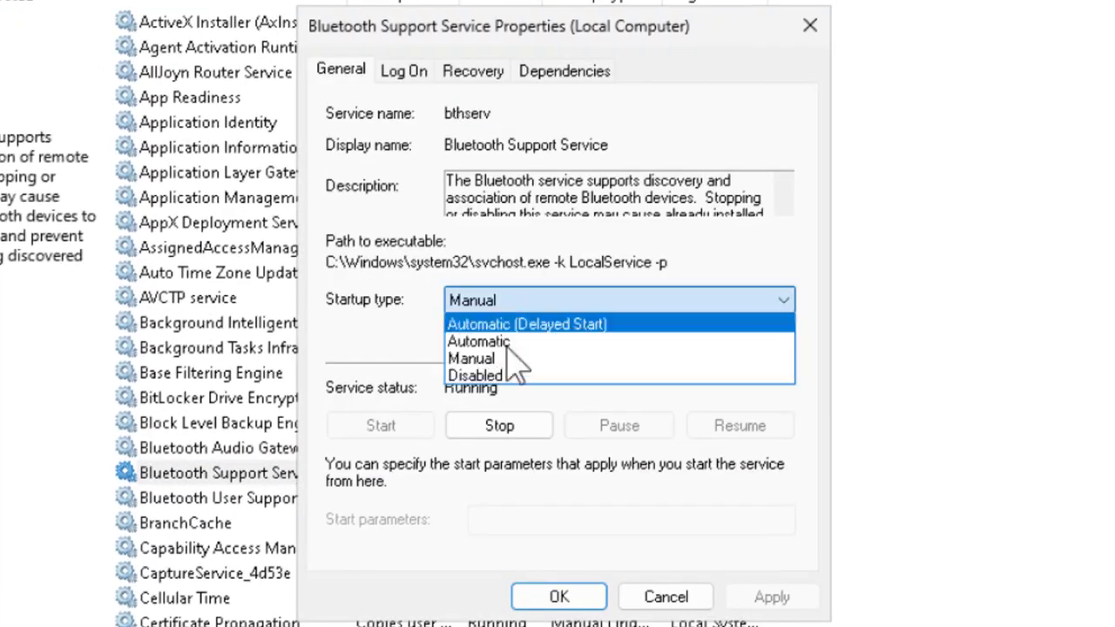
pyautogui.click(499, 344)
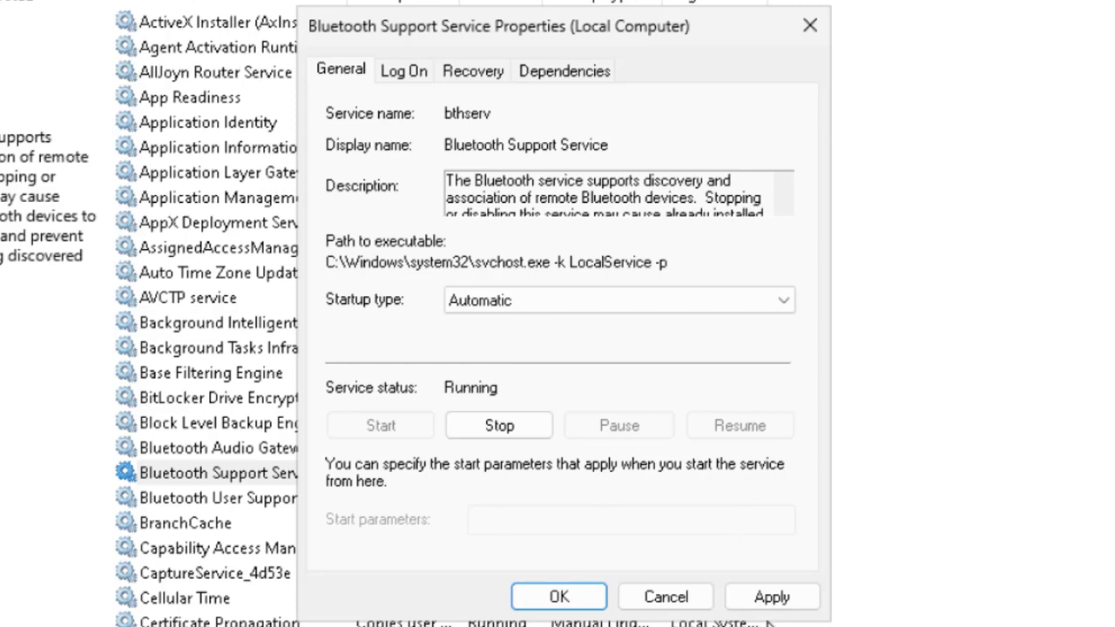
pyautogui.click(503, 425)
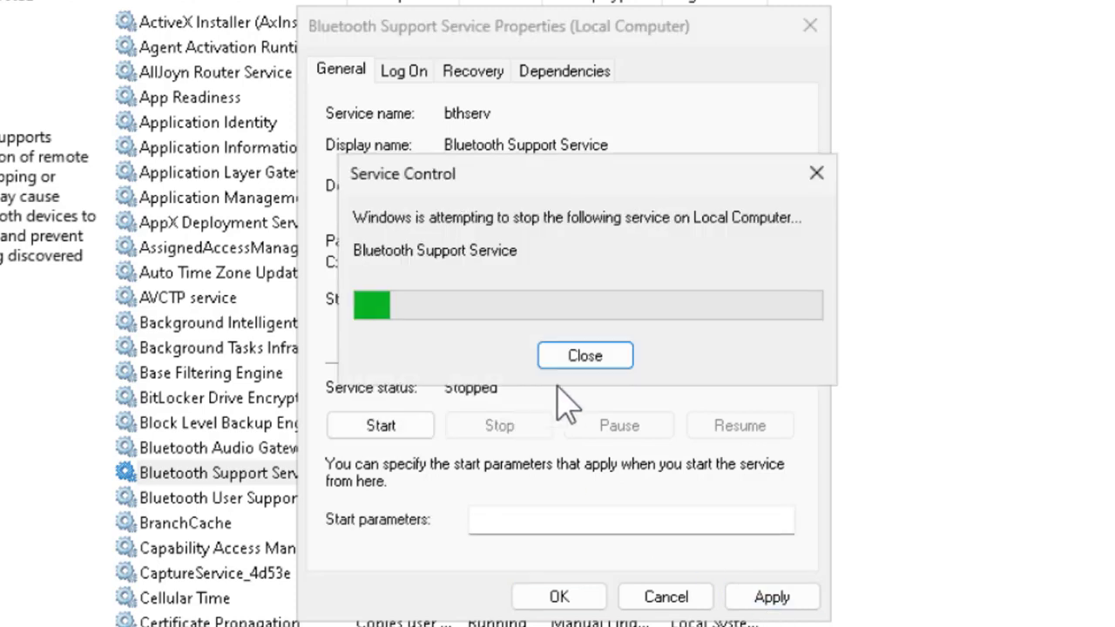
pyautogui.click(398, 427)
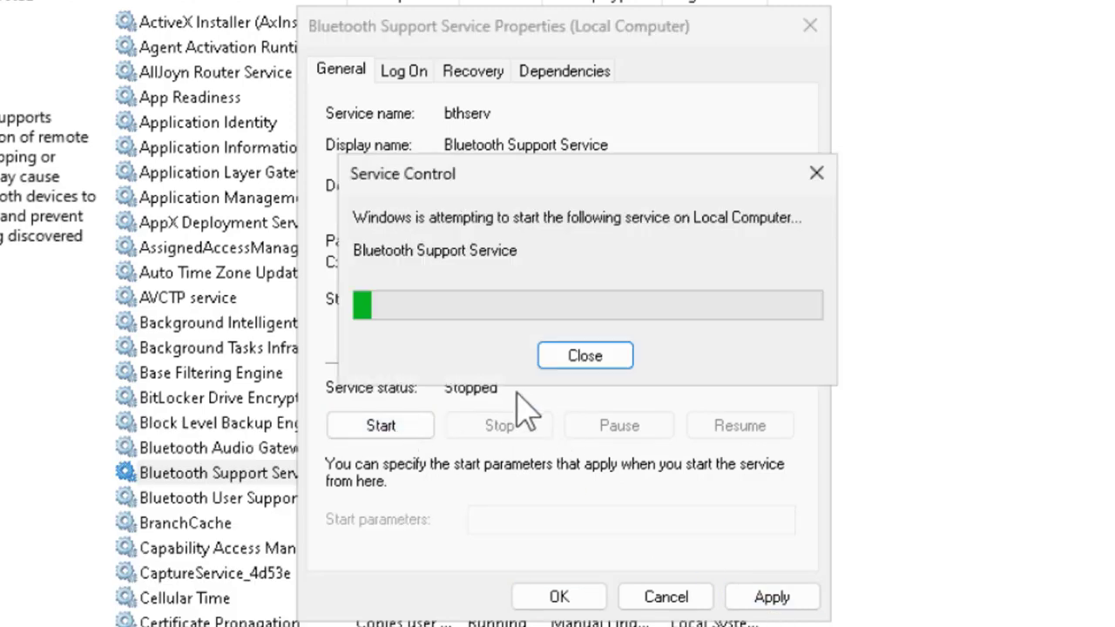
pyautogui.click(772, 597)
pyautogui.click(575, 598)
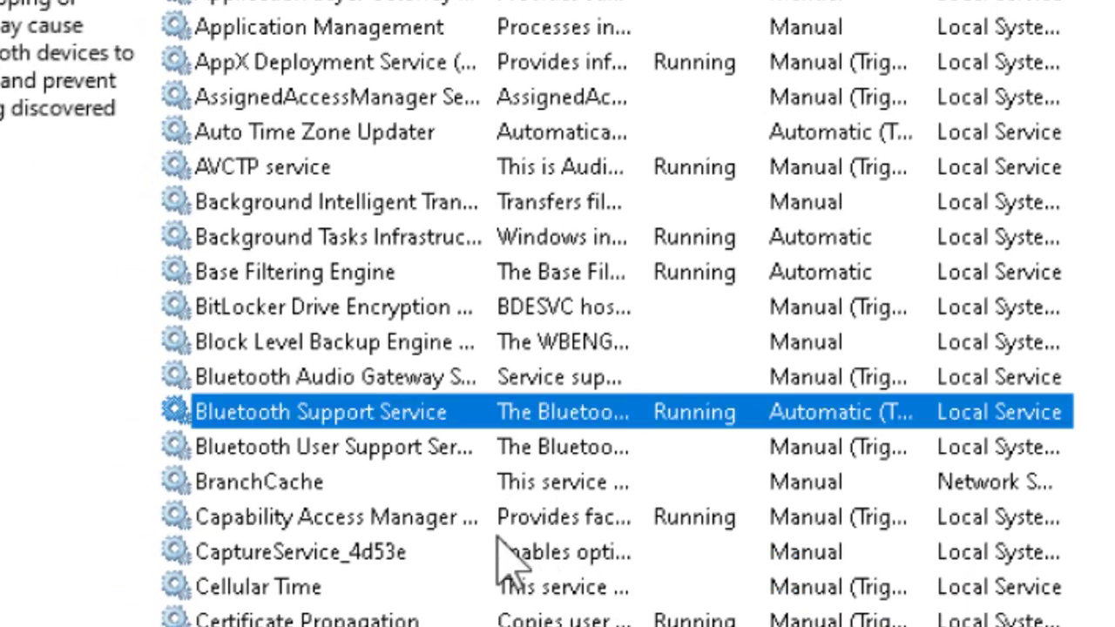
pyautogui.click(337, 448)
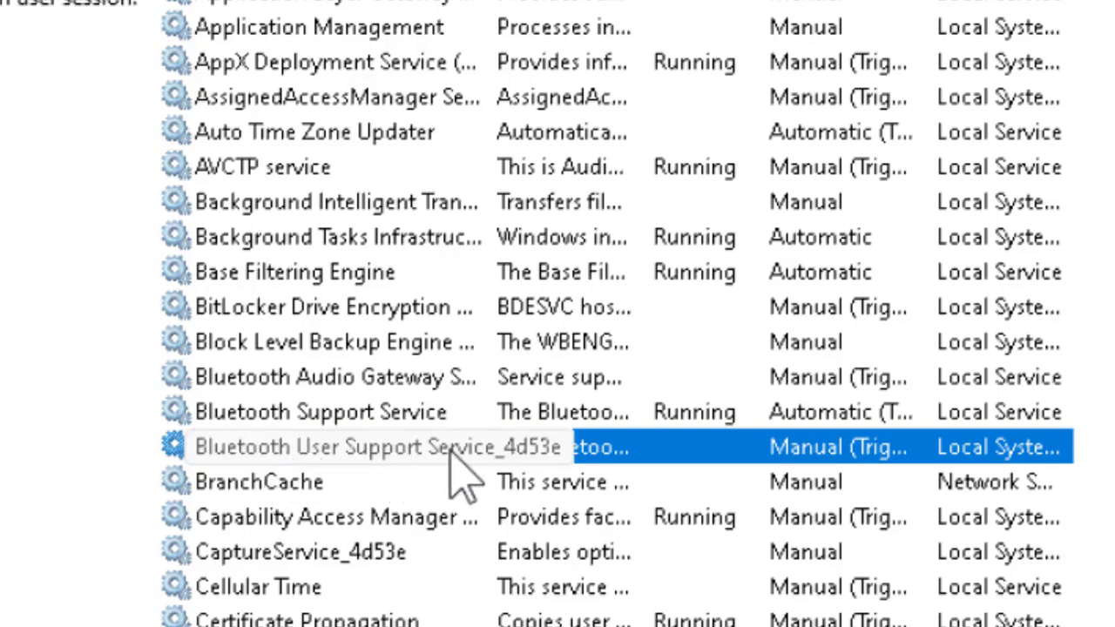
# - Set Bluetooth User Support Service to Automatic, start it, apply, and dismiss the parameter errors
pyautogui.doubleClick(504, 448)
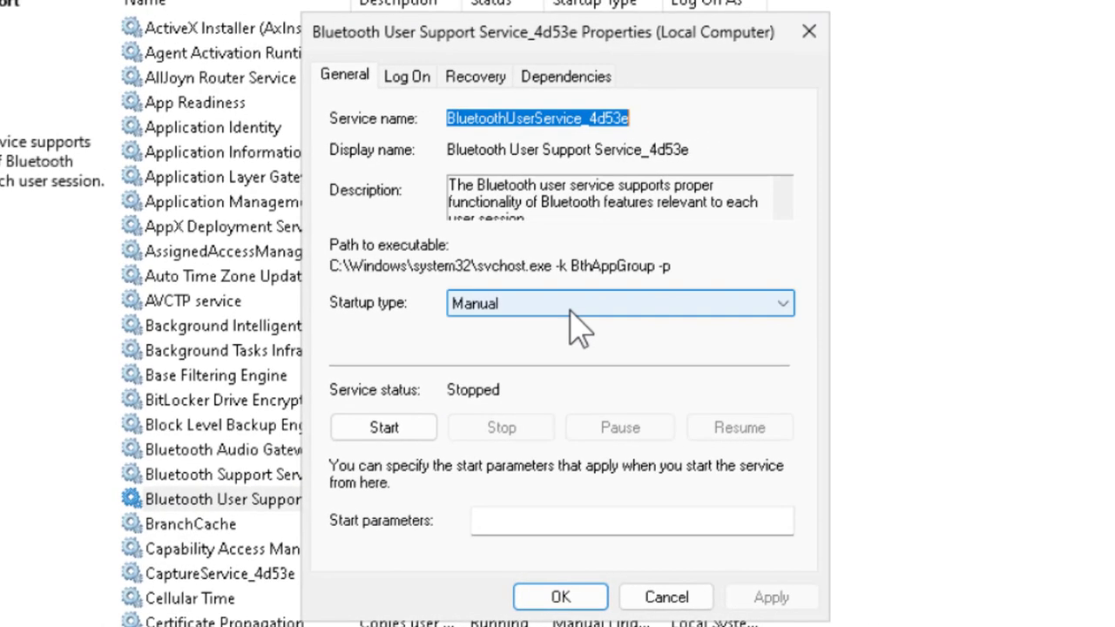
pyautogui.click(571, 307)
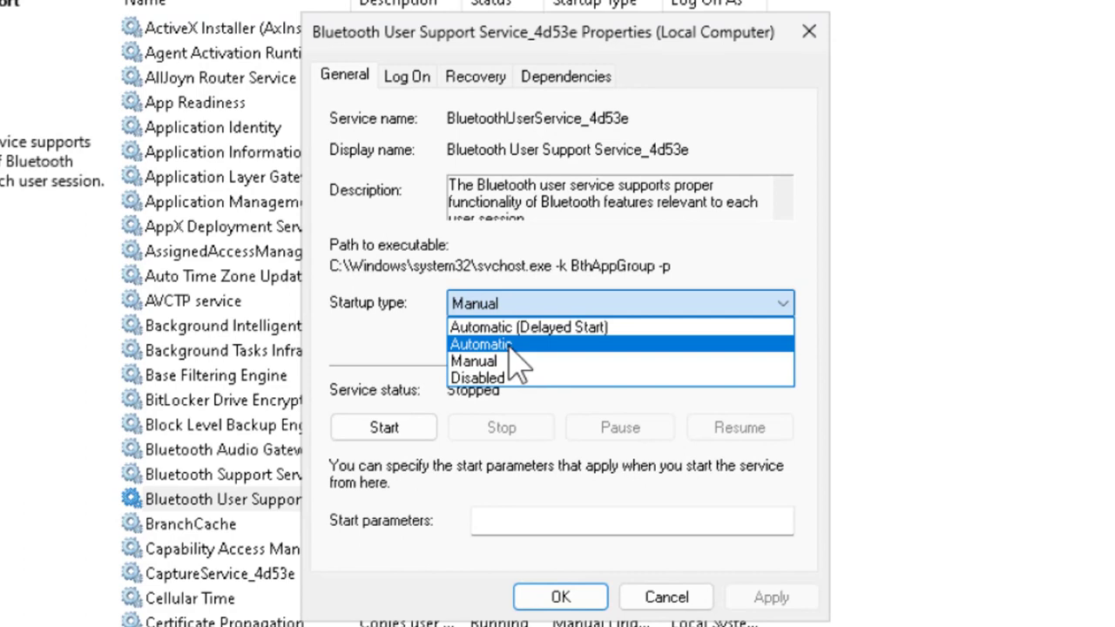
pyautogui.click(532, 341)
pyautogui.click(424, 427)
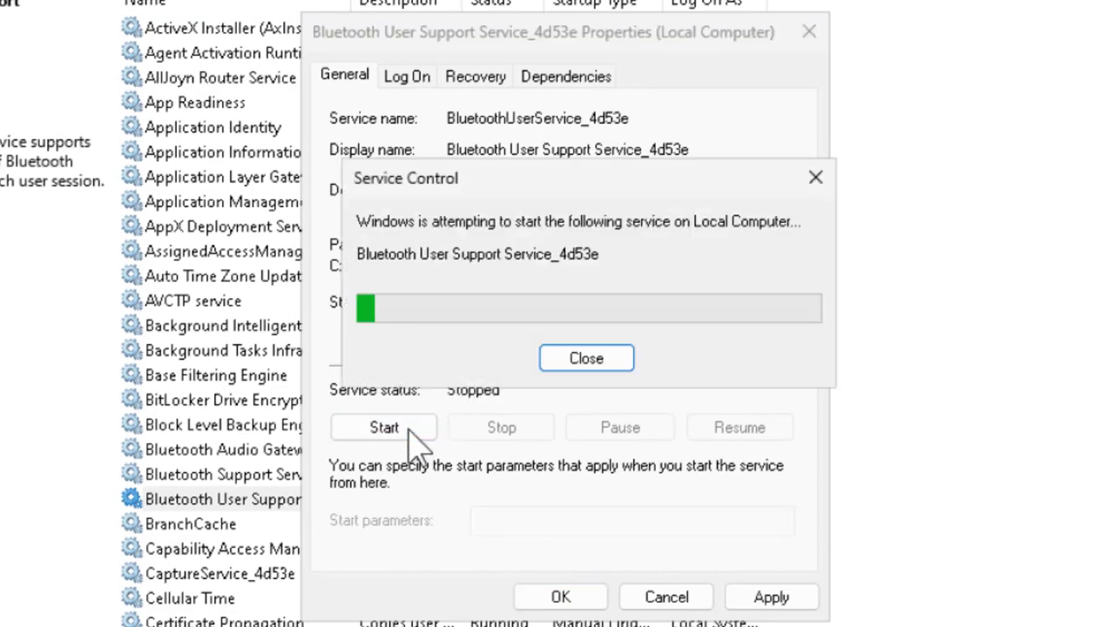
pyautogui.click(772, 598)
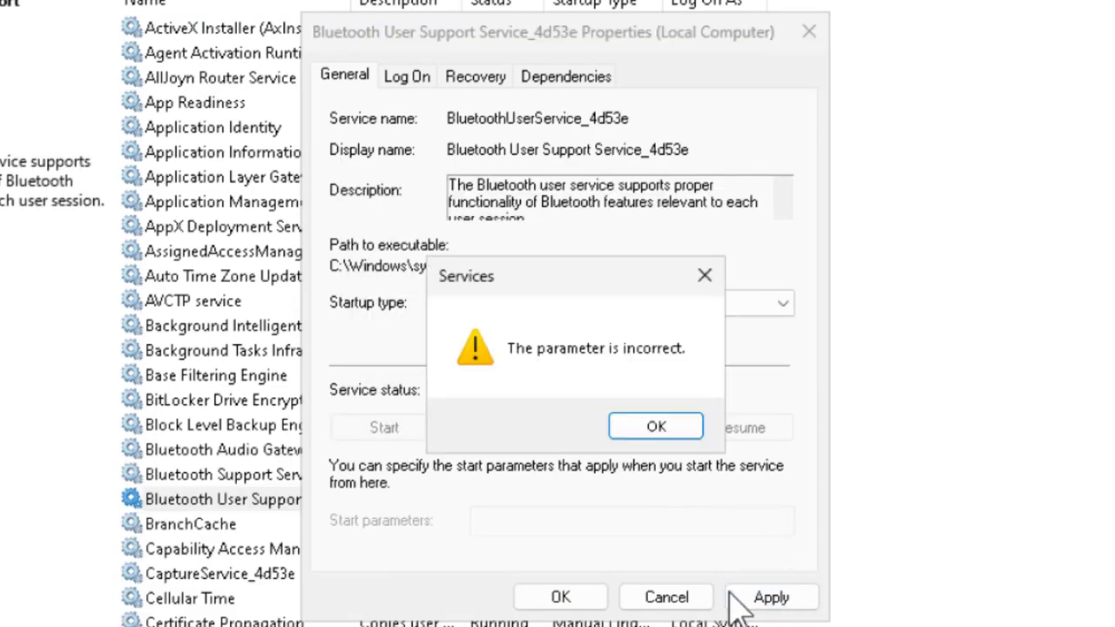
pyautogui.click(656, 426)
pyautogui.click(560, 598)
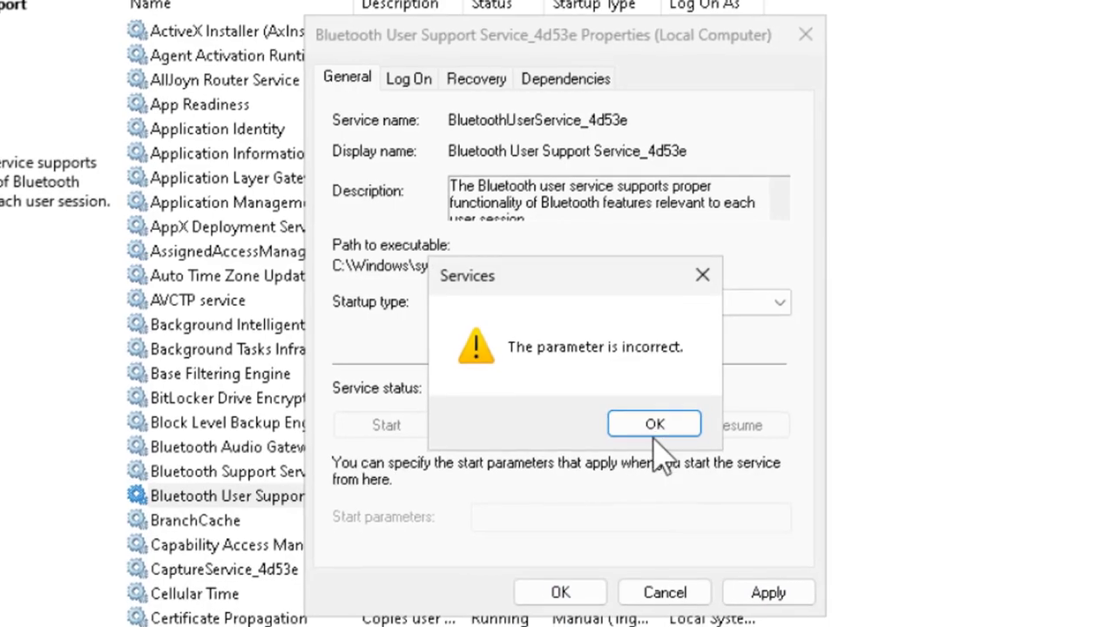
pyautogui.click(656, 427)
pyautogui.click(742, 88)
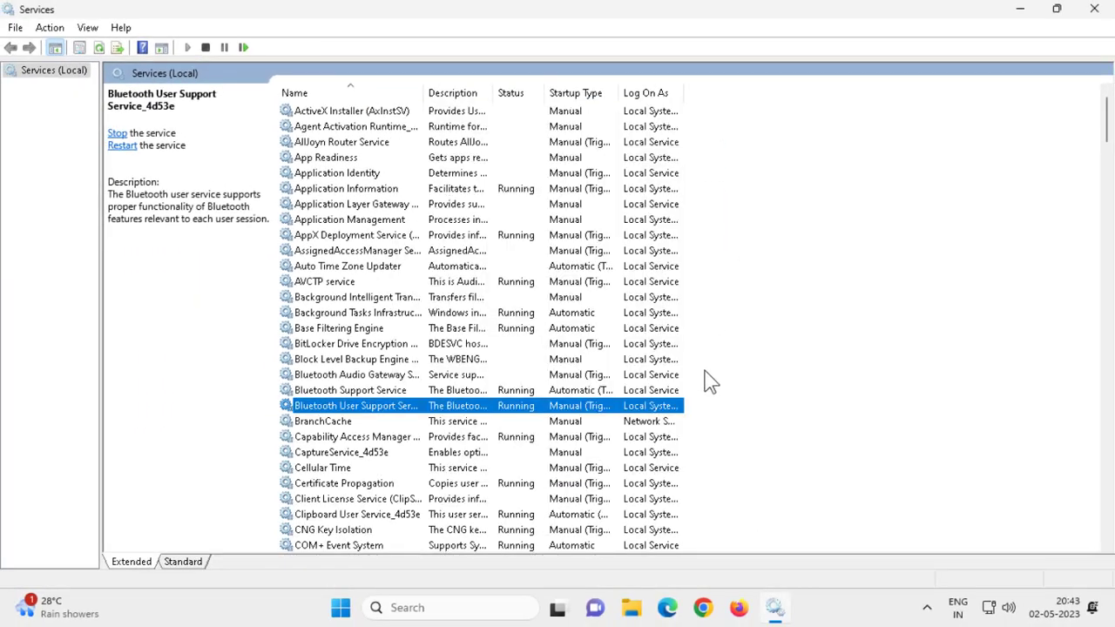
# - Clear the service selection, close the Services console, and start a new search
pyautogui.click(832, 340)
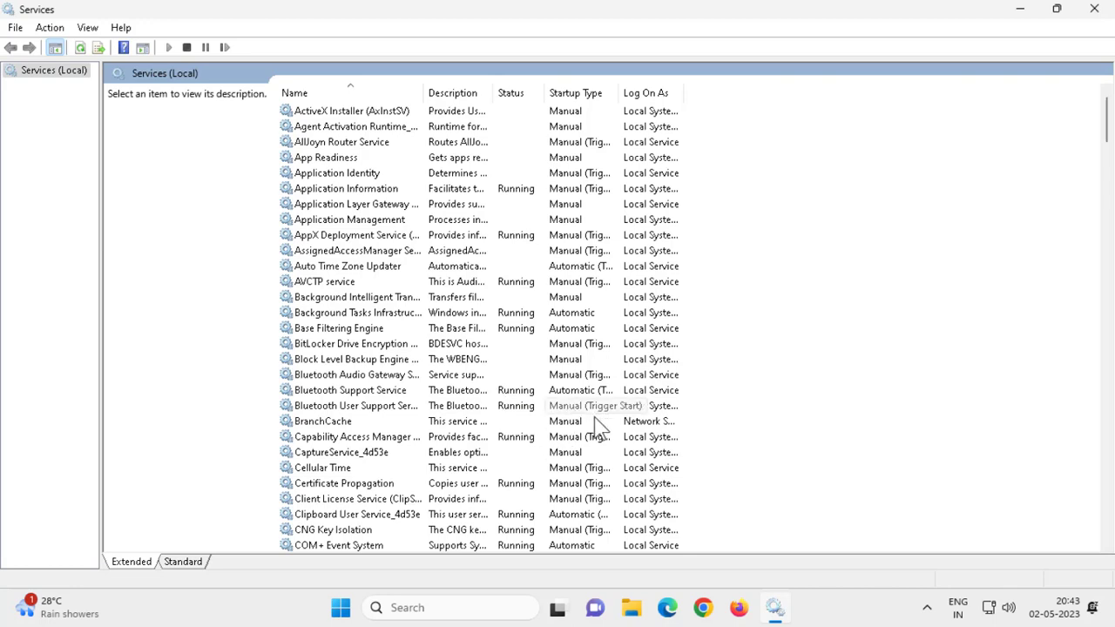
pyautogui.click(1095, 9)
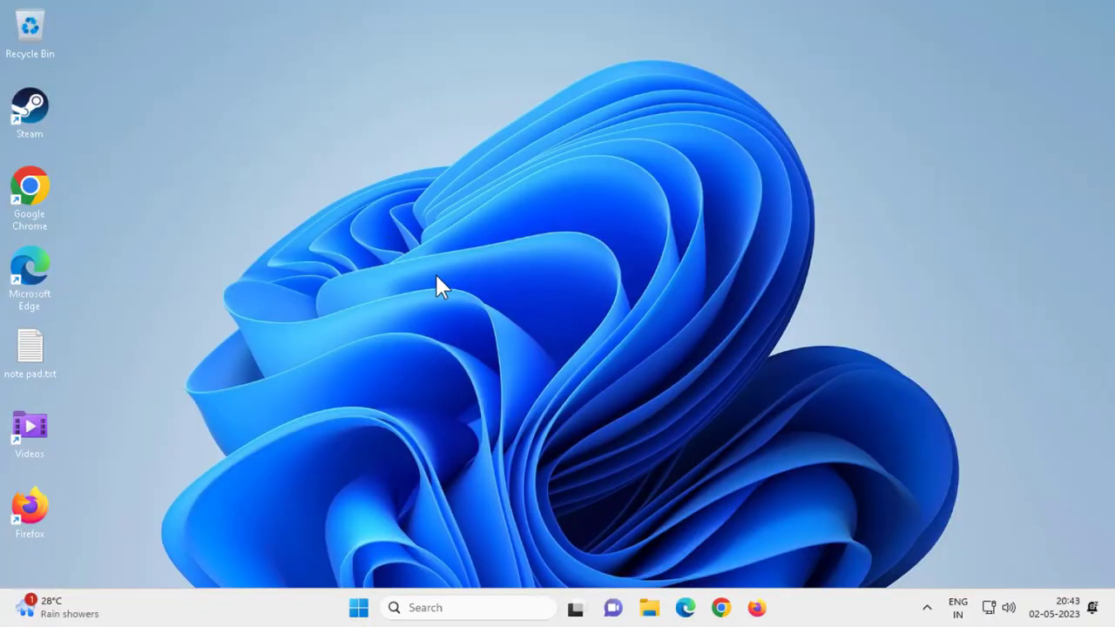
pyautogui.click(454, 610)
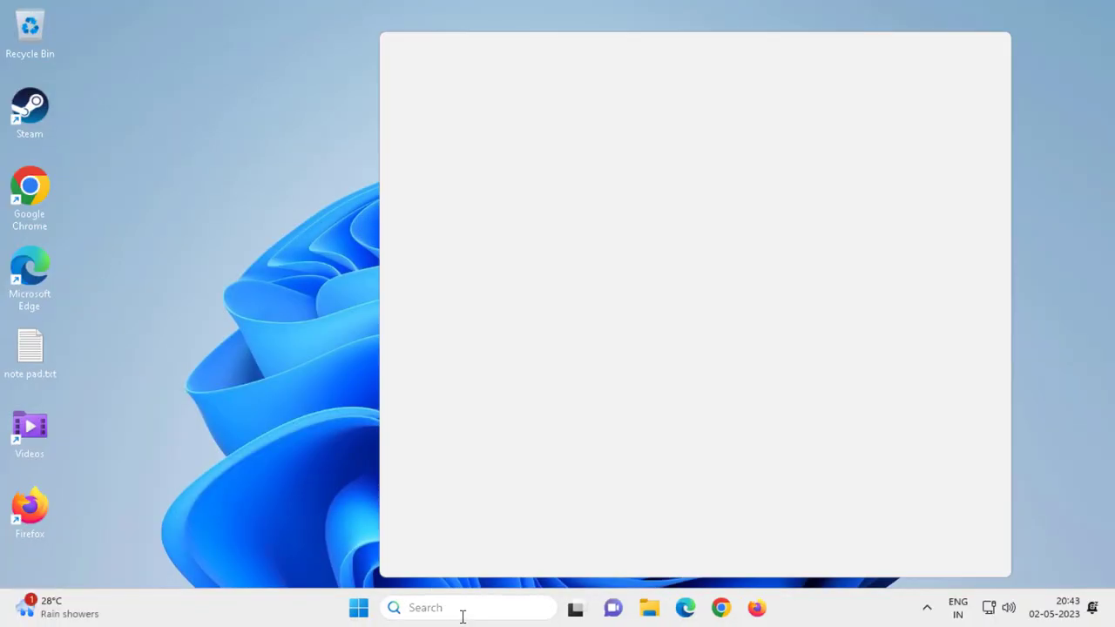
# - Search 'dev' and open Device Manager from the results
pyautogui.write('dev')
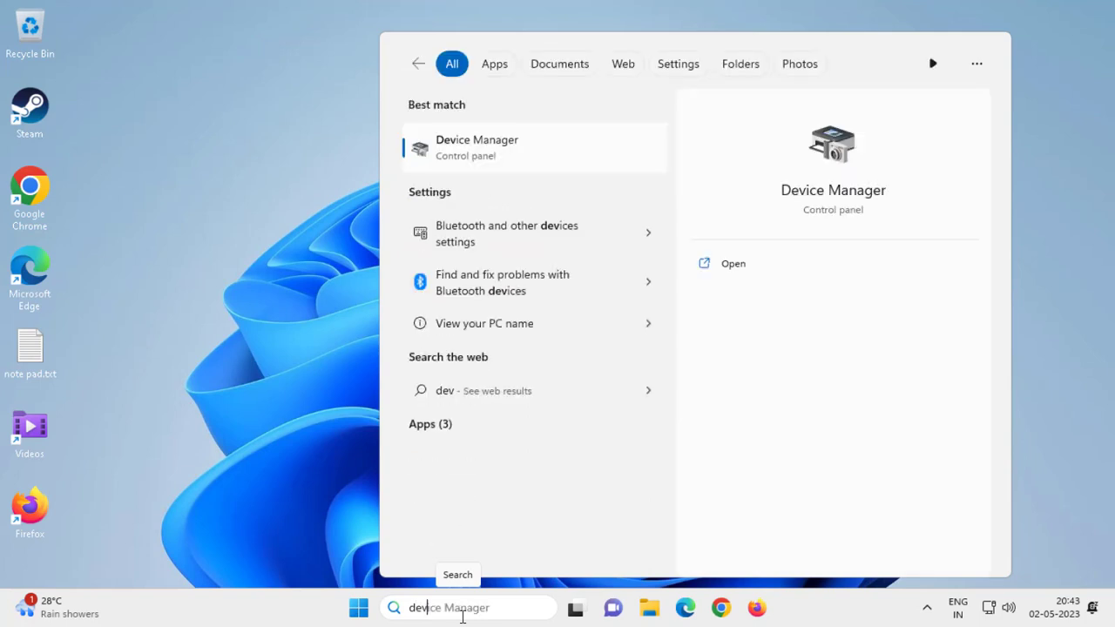
pyautogui.click(733, 265)
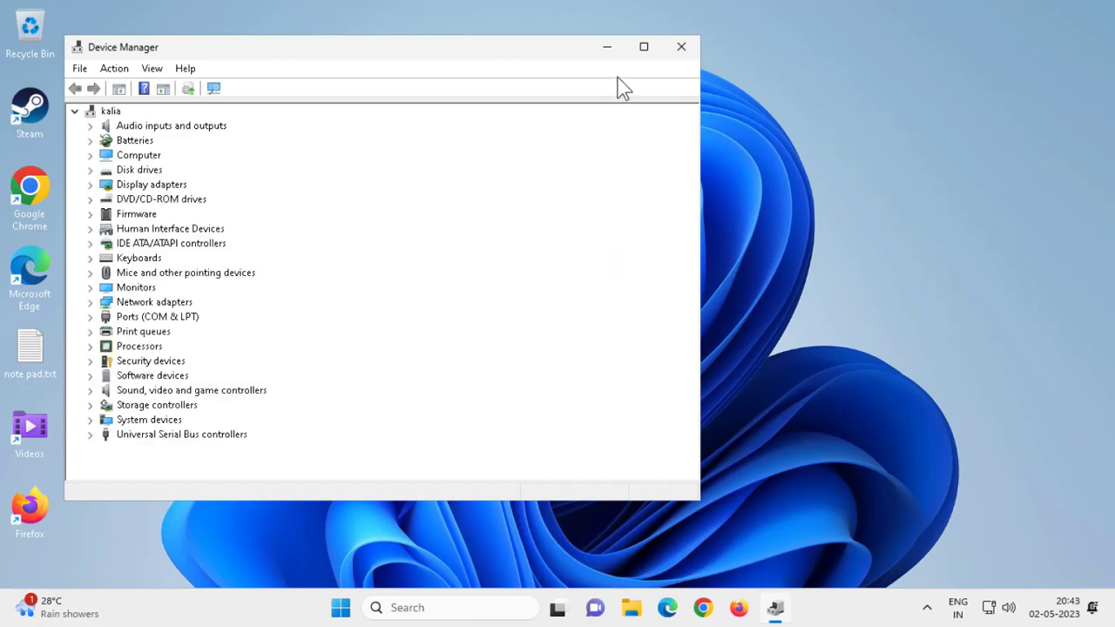
# - Maximize Device Manager and expand Batteries, Audio inputs and outputs, and Computer
pyautogui.click(644, 49)
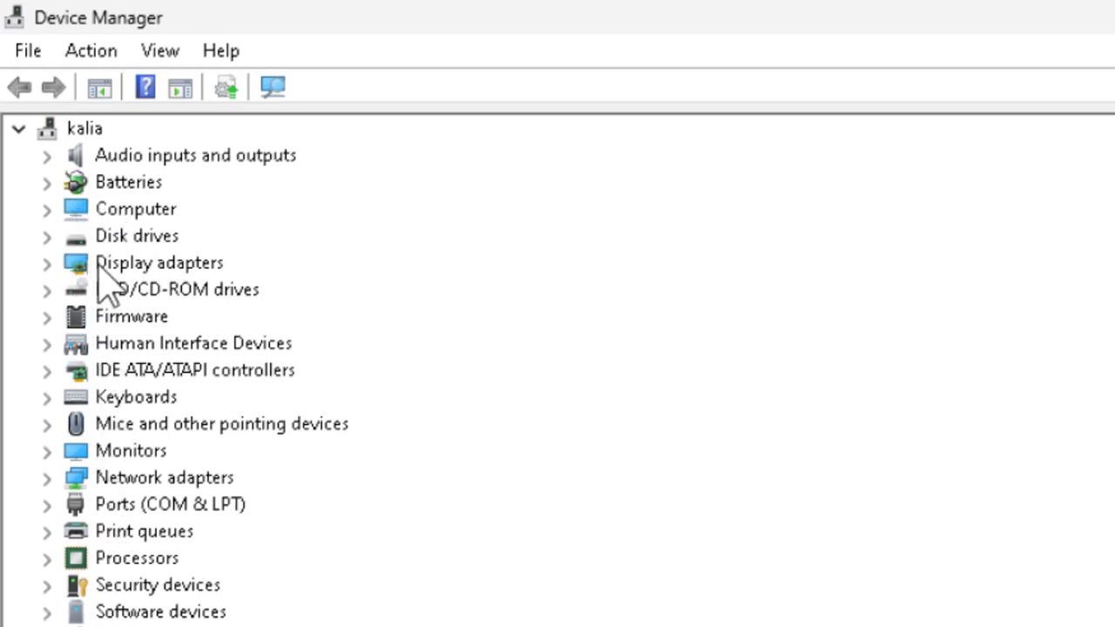
pyautogui.click(46, 182)
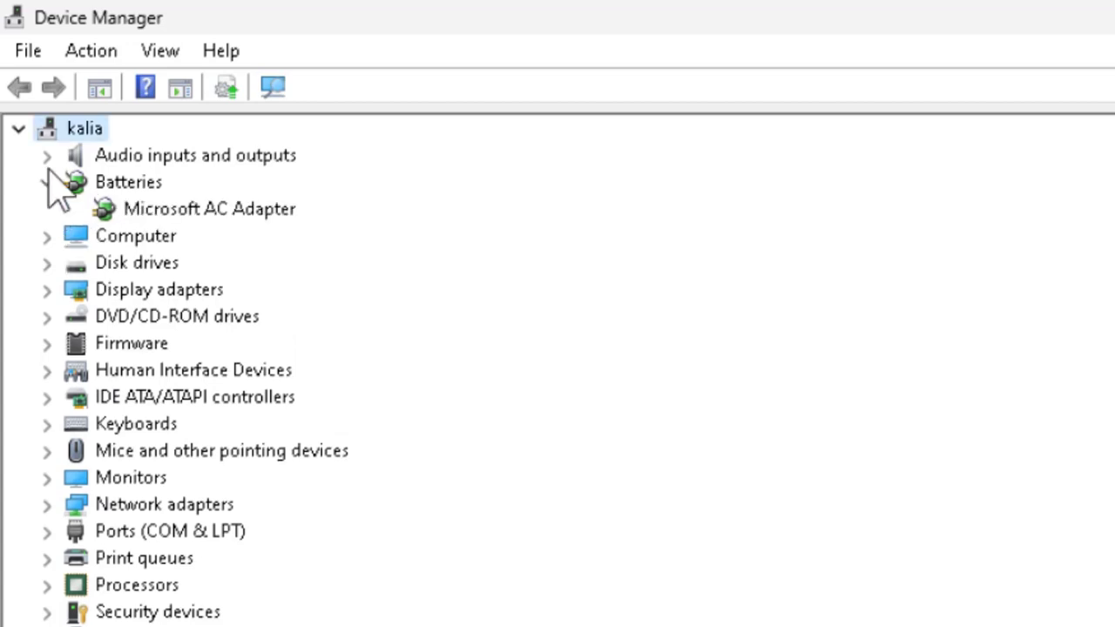
pyautogui.click(46, 155)
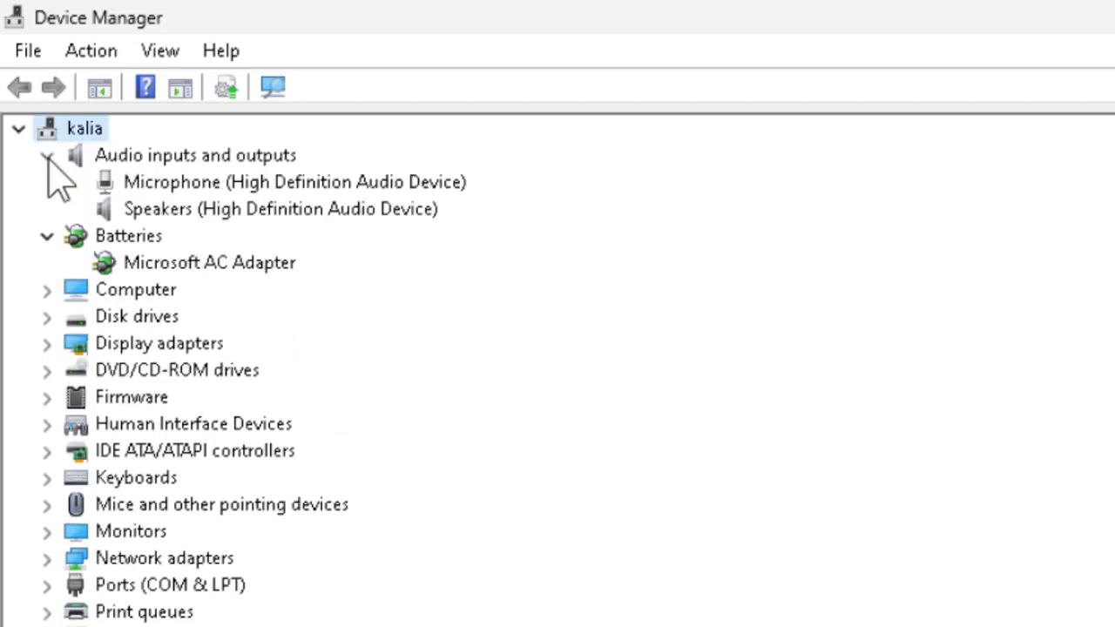
pyautogui.click(47, 290)
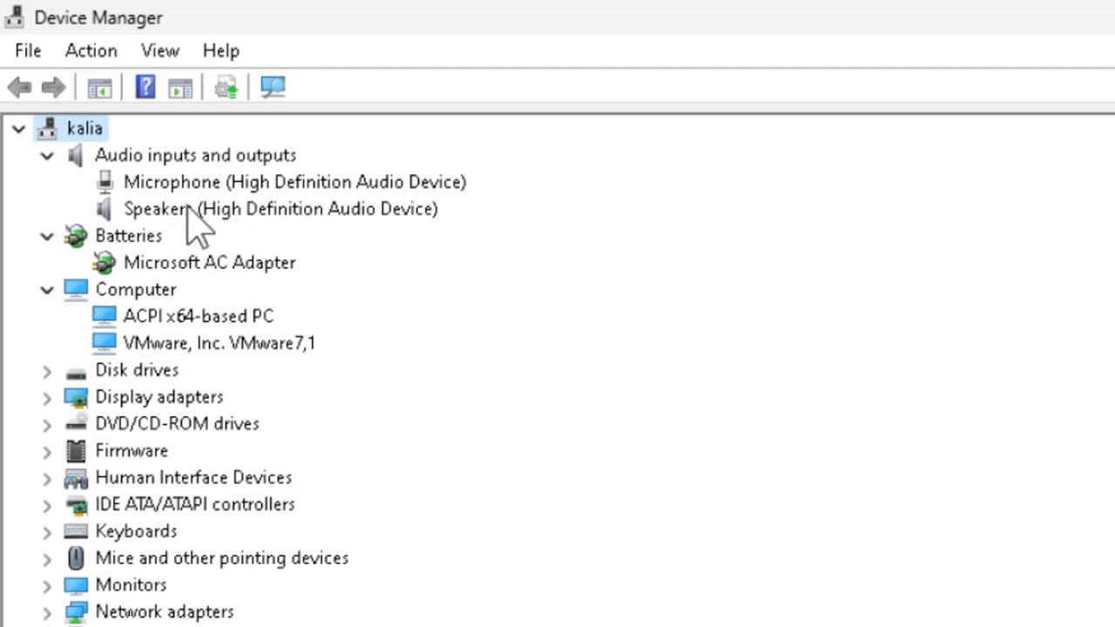
# - Search automatically for a Microphone driver update (already current), then collapse Audio inputs and outputs
pyautogui.rightClick(155, 190)
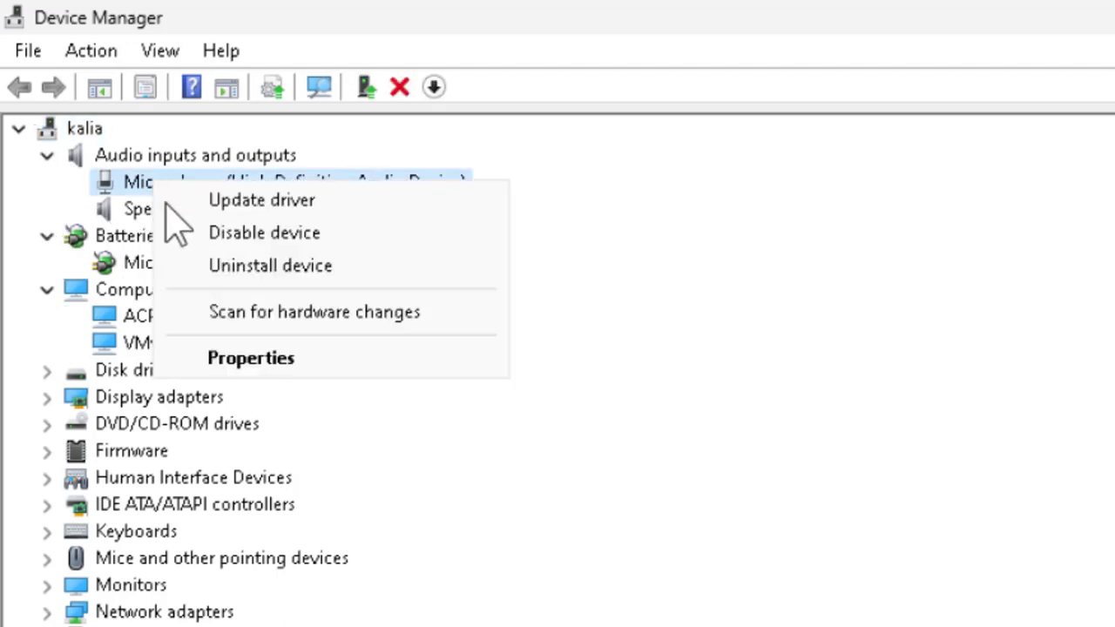
pyautogui.click(200, 202)
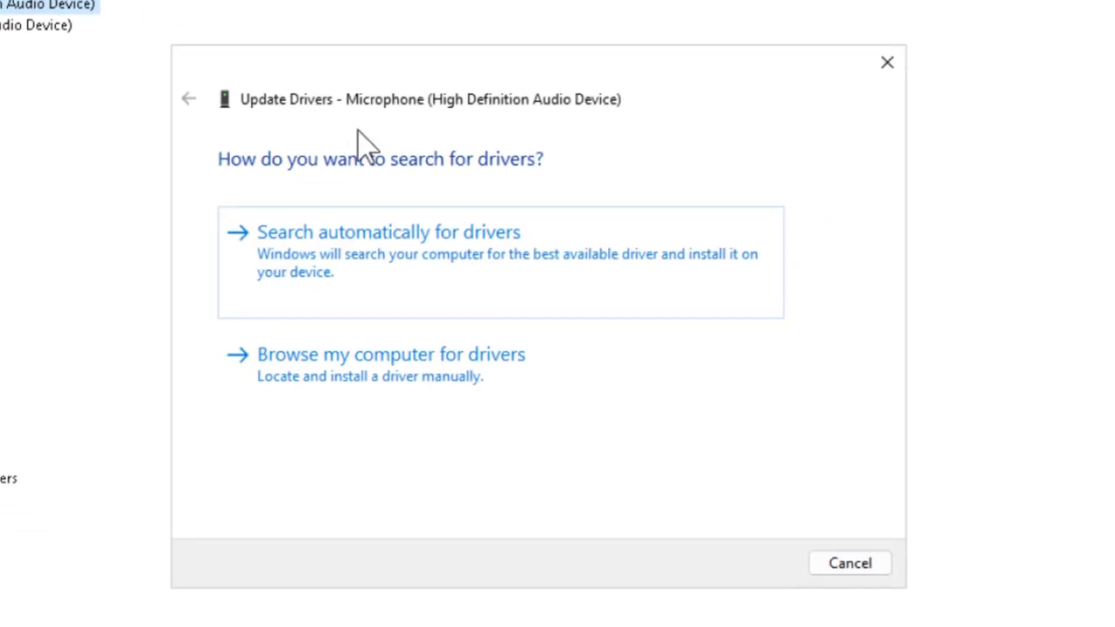
pyautogui.click(392, 288)
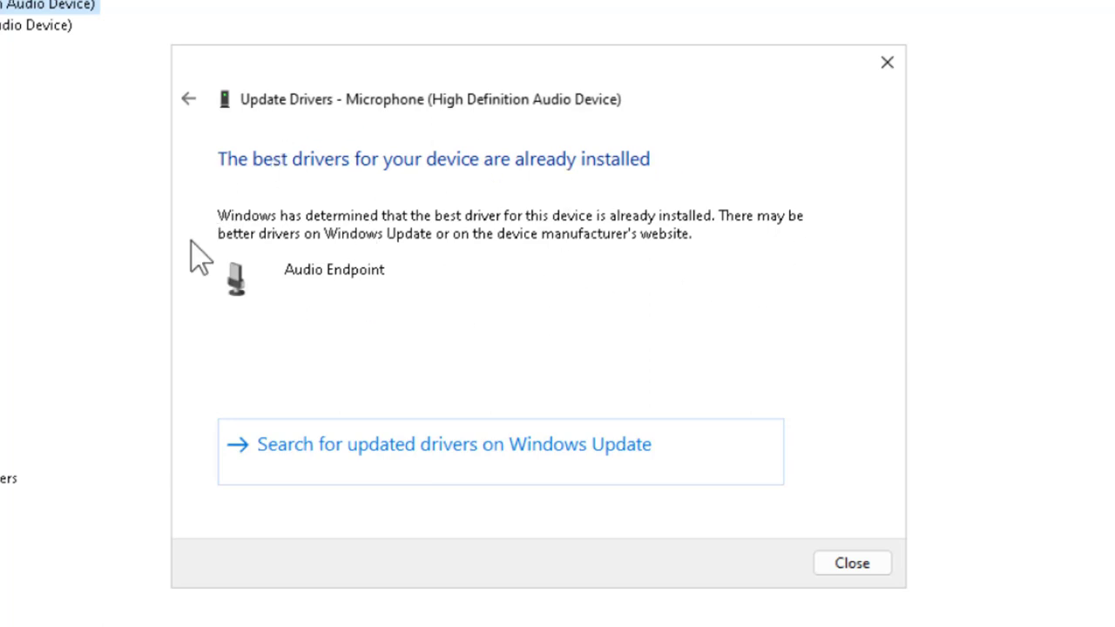
pyautogui.click(841, 551)
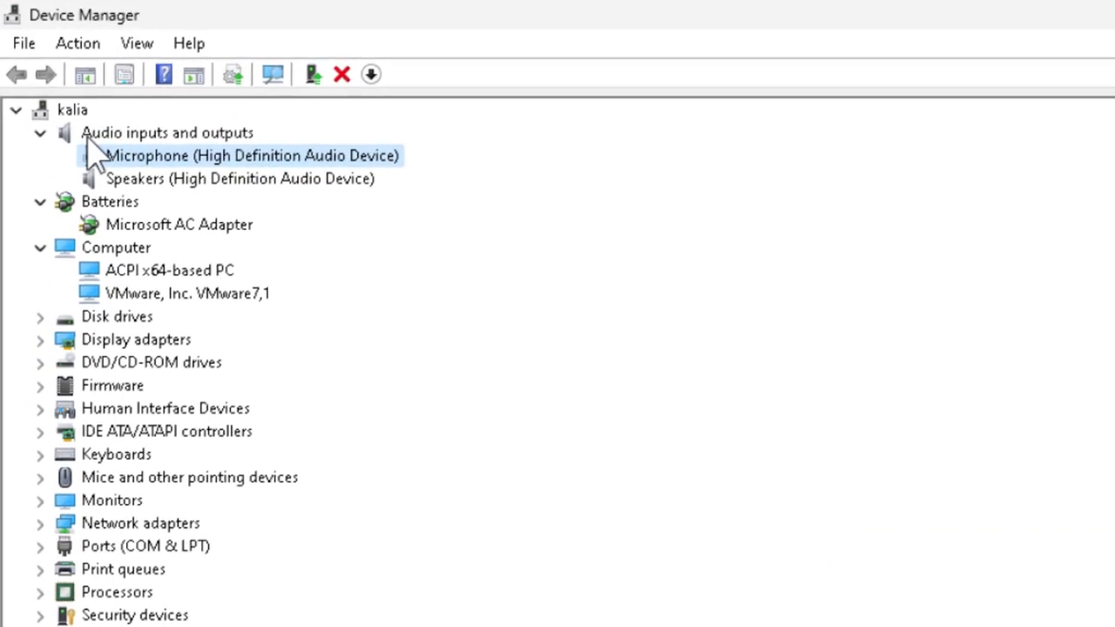
pyautogui.click(40, 136)
# - Collapse Batteries and Computer, then re-expand Batteries to reveal Microsoft AC Adapter
pyautogui.click(39, 157)
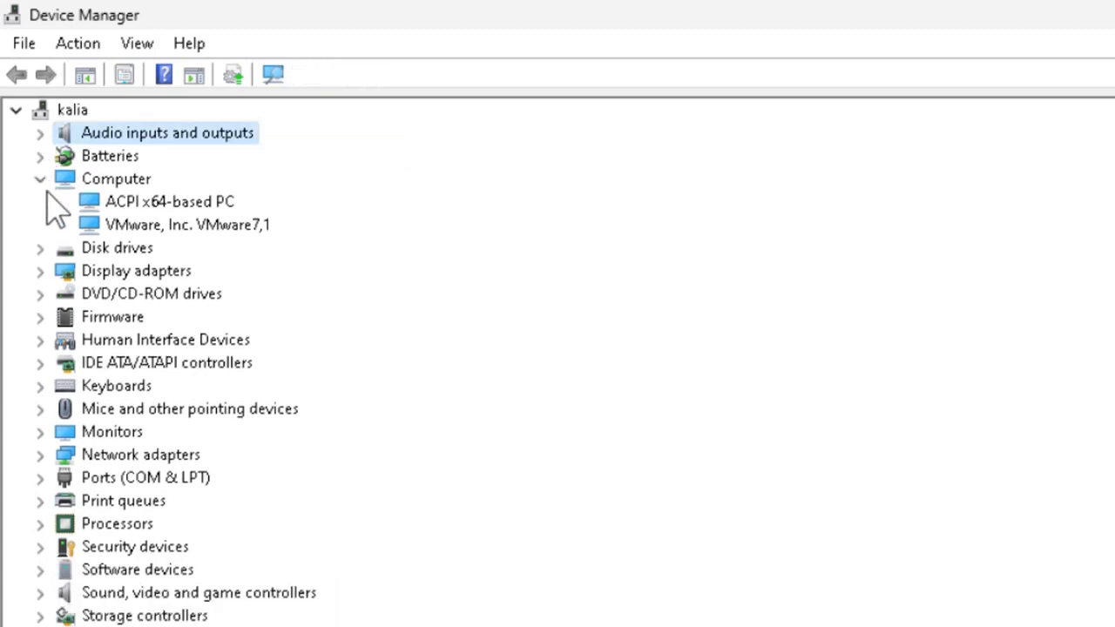
pyautogui.click(39, 178)
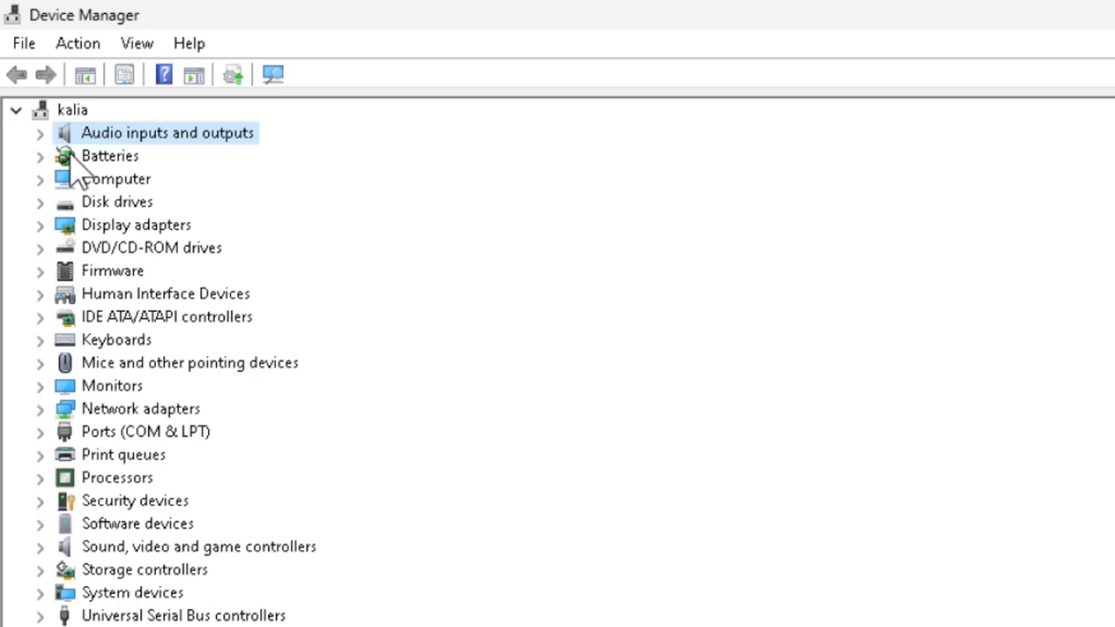
pyautogui.click(45, 155)
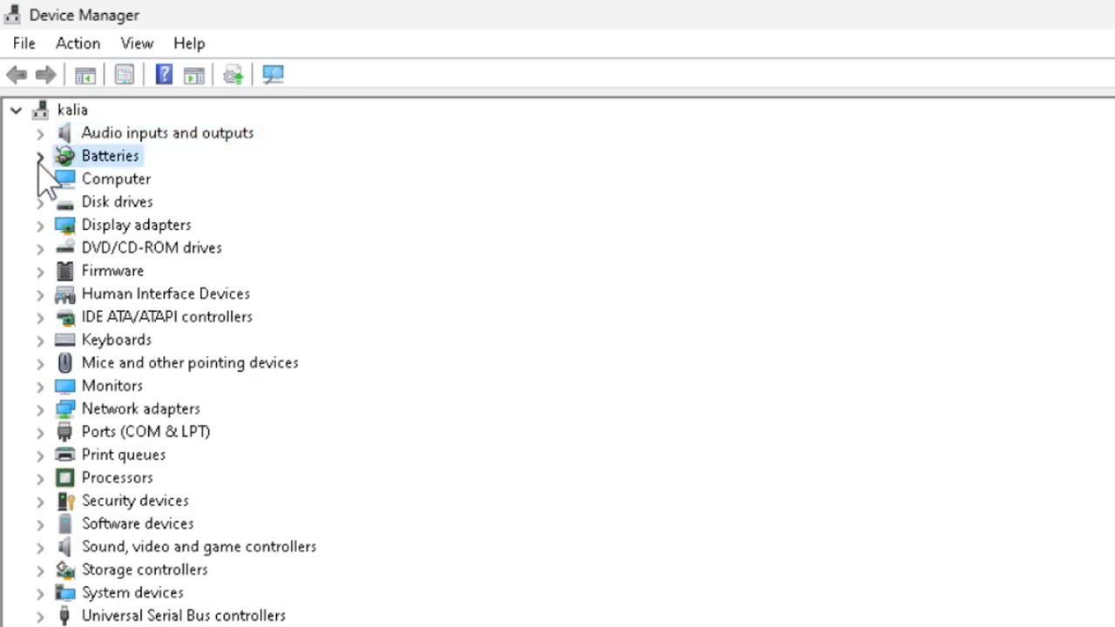
pyautogui.click(39, 157)
# - Search automatically for a Microsoft AC Adapter driver update; the best driver is already installed
pyautogui.click(106, 185)
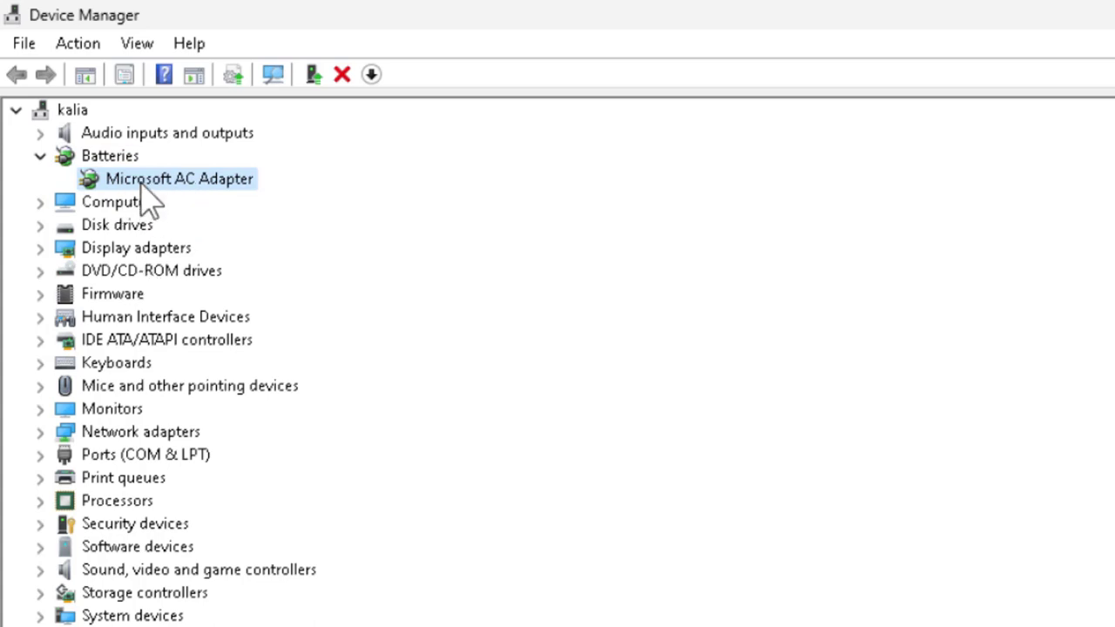
pyautogui.rightClick(139, 187)
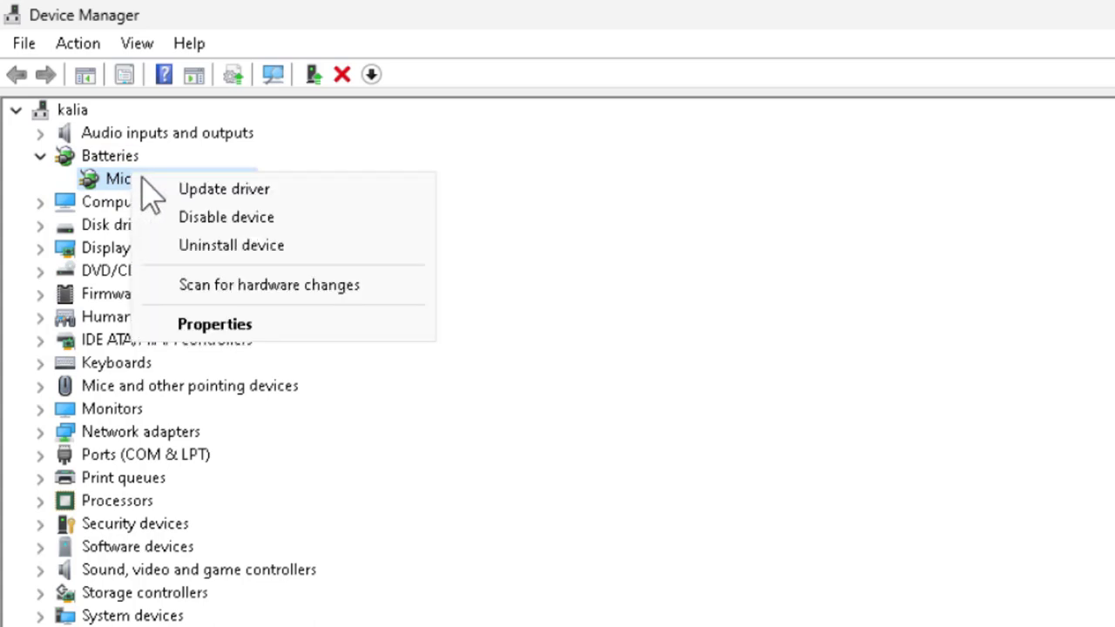
pyautogui.click(161, 188)
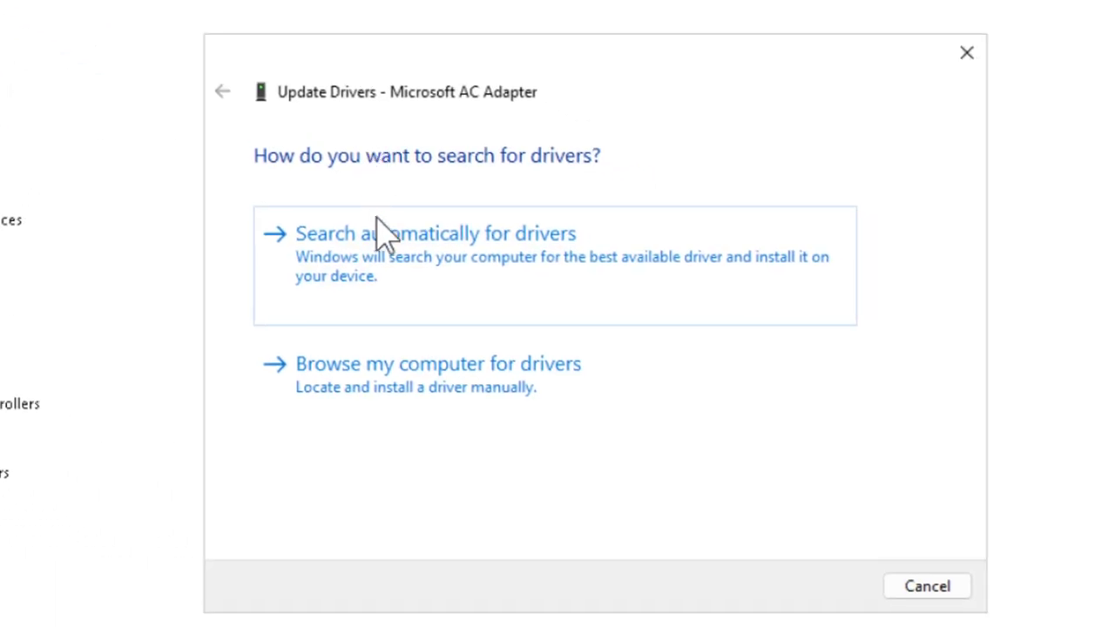
pyautogui.click(393, 275)
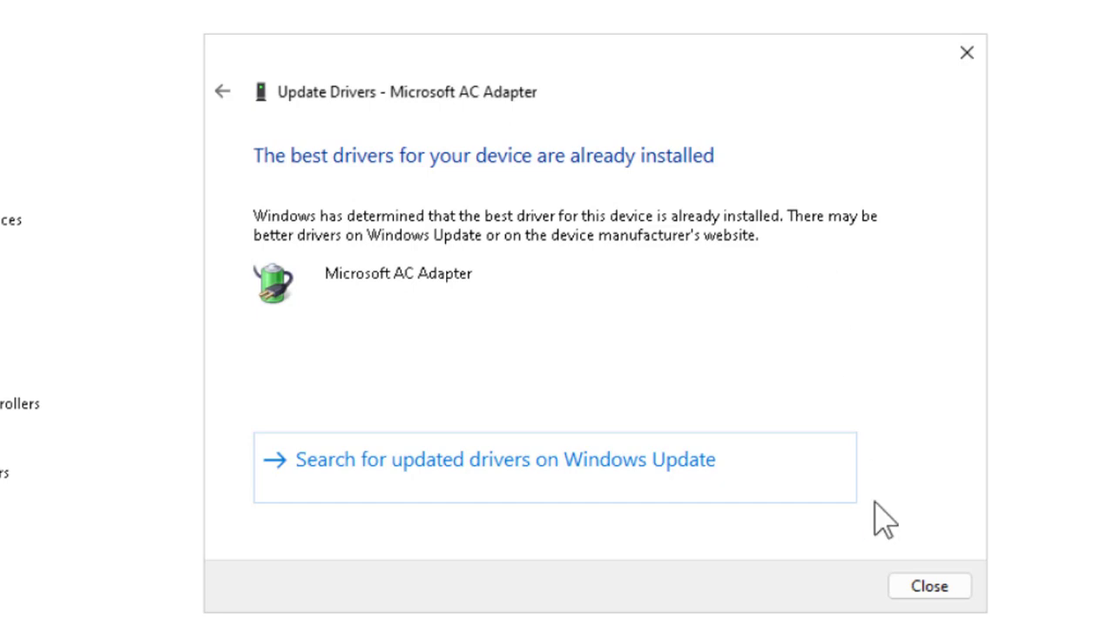
pyautogui.click(897, 586)
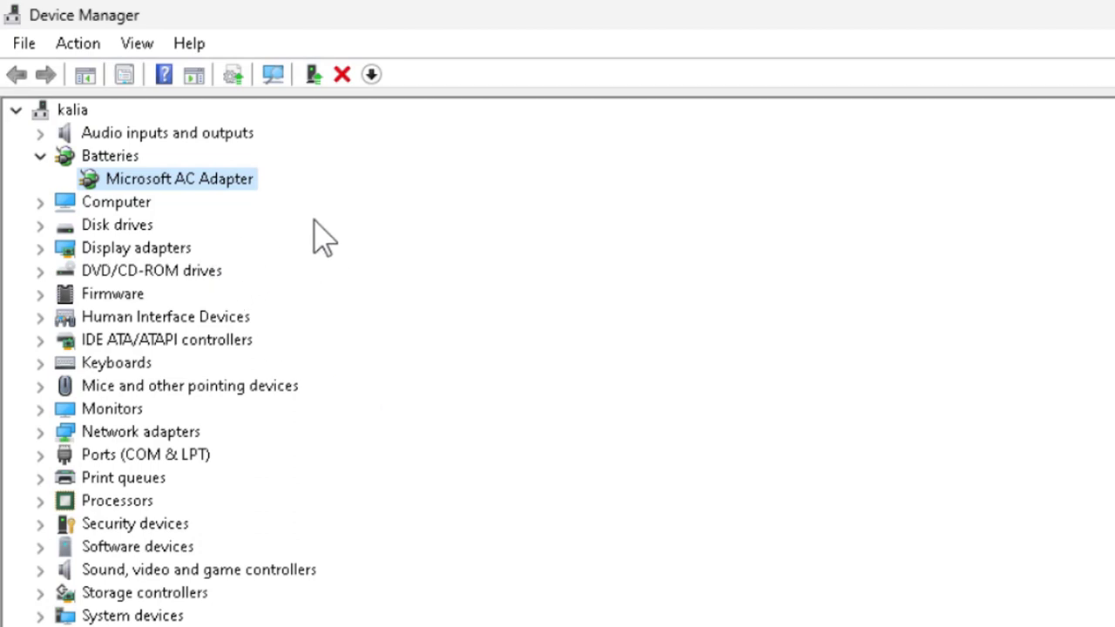
# - Uninstall the Microsoft AC Adapter device and close Device Manager
pyautogui.rightClick(210, 192)
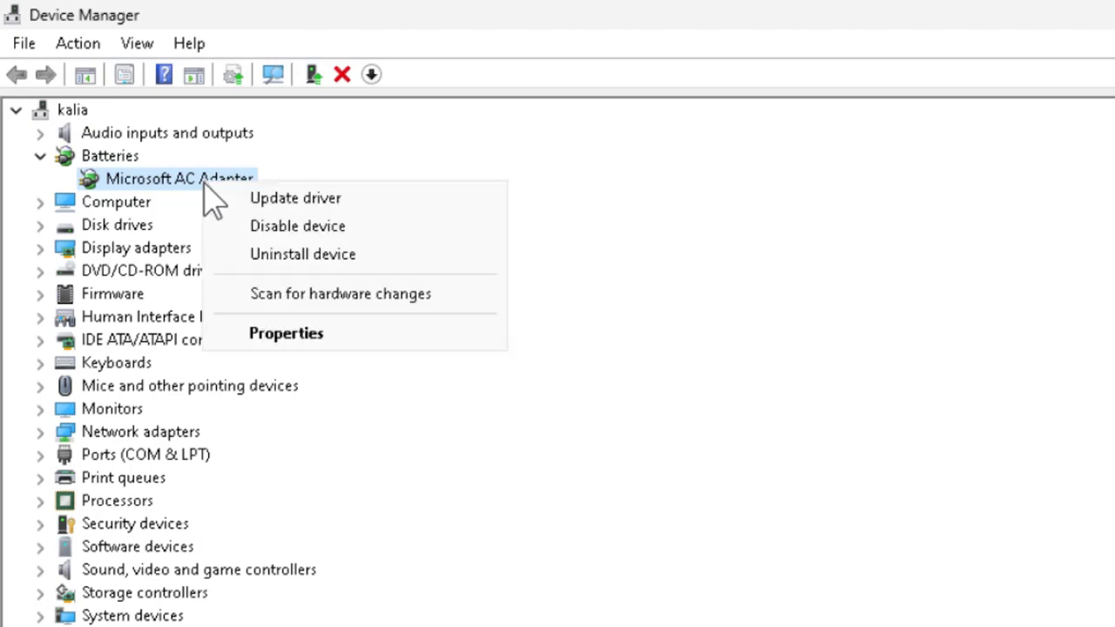
pyautogui.click(279, 261)
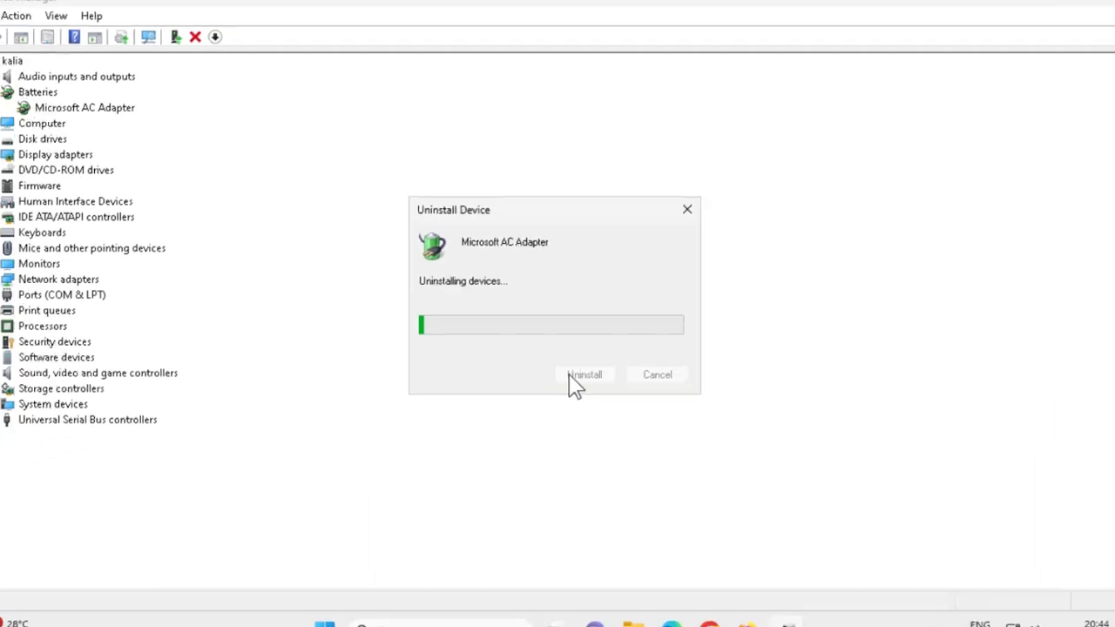
pyautogui.click(575, 378)
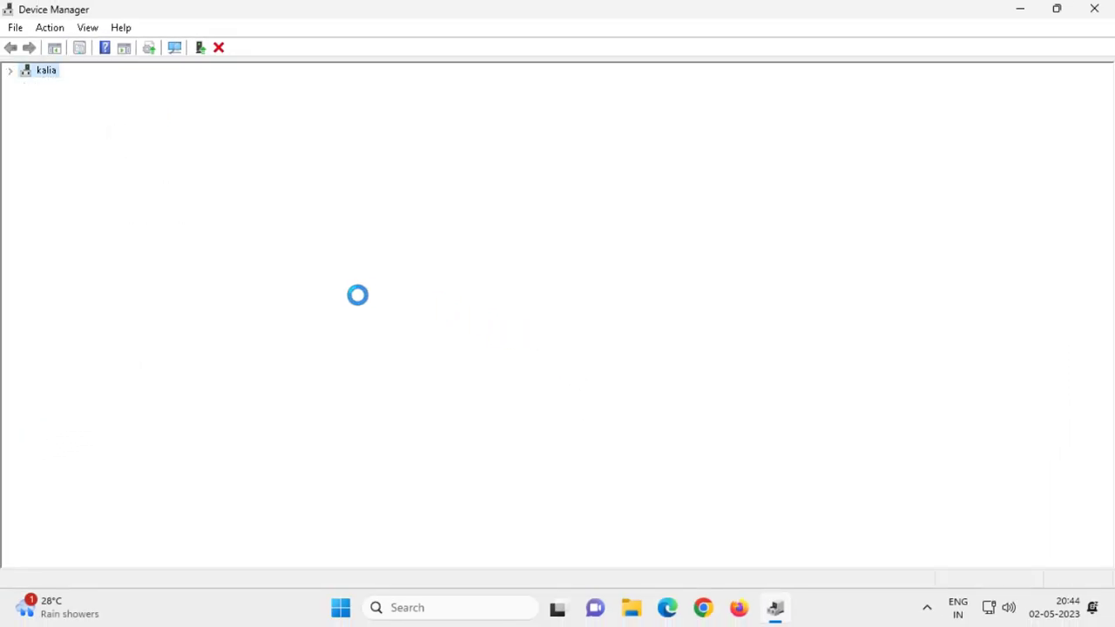
pyautogui.click(1095, 9)
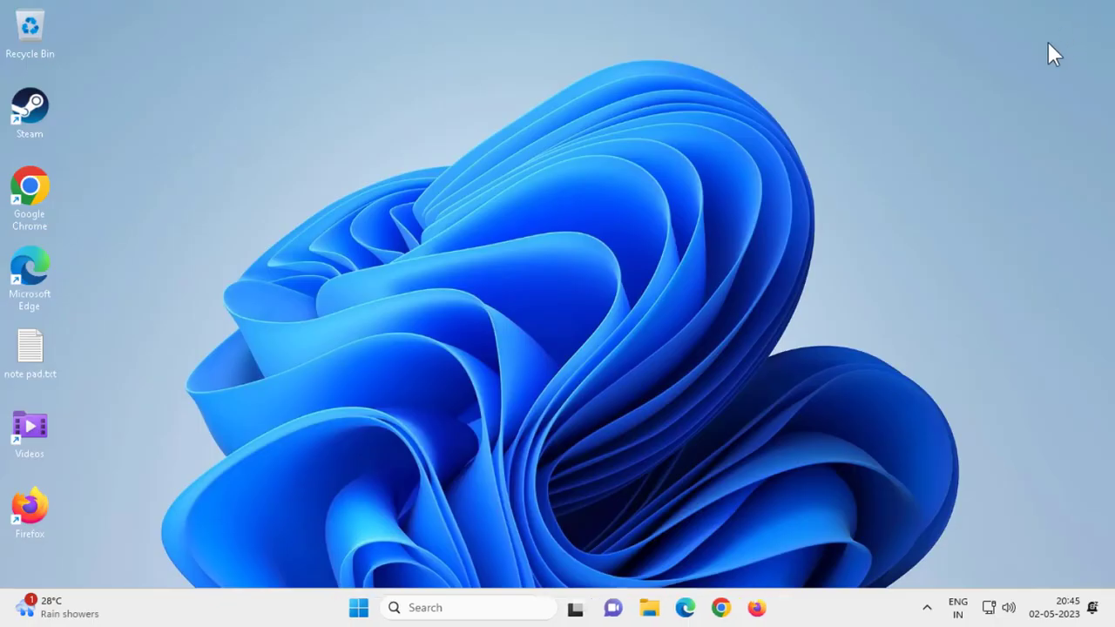
# - Restart the PC from the Start menu's power options
pyautogui.click(360, 610)
pyautogui.click(759, 552)
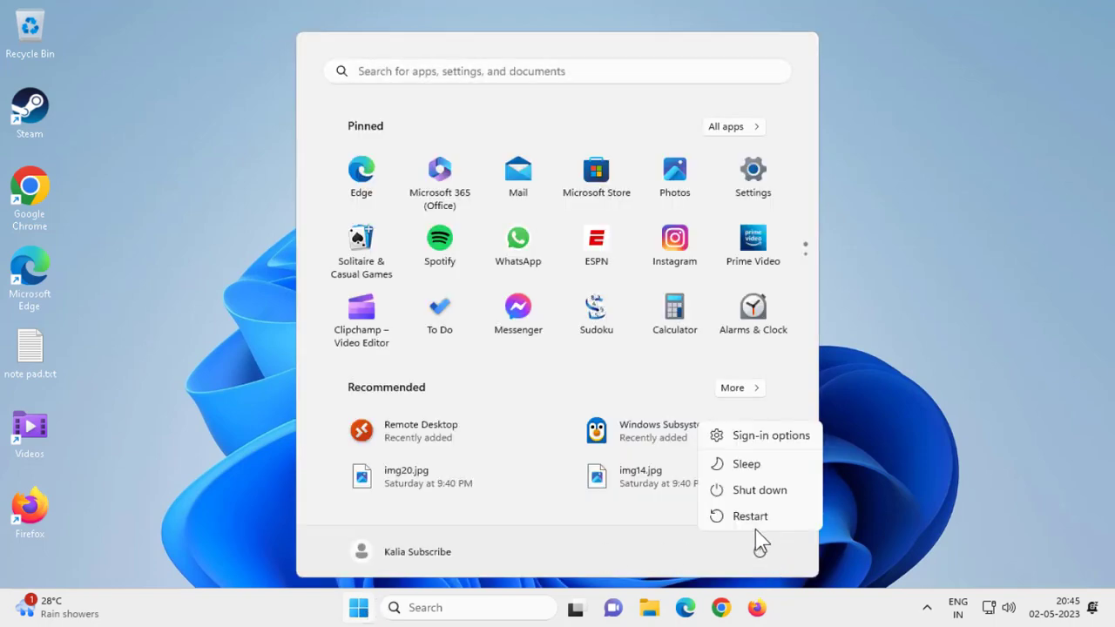
pyautogui.click(754, 521)
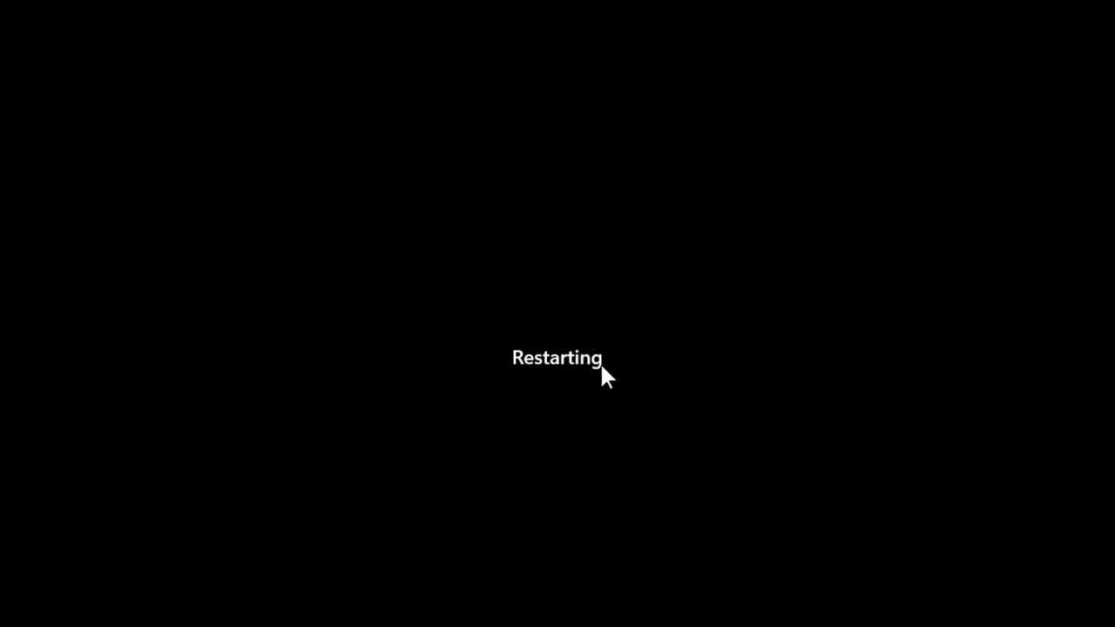